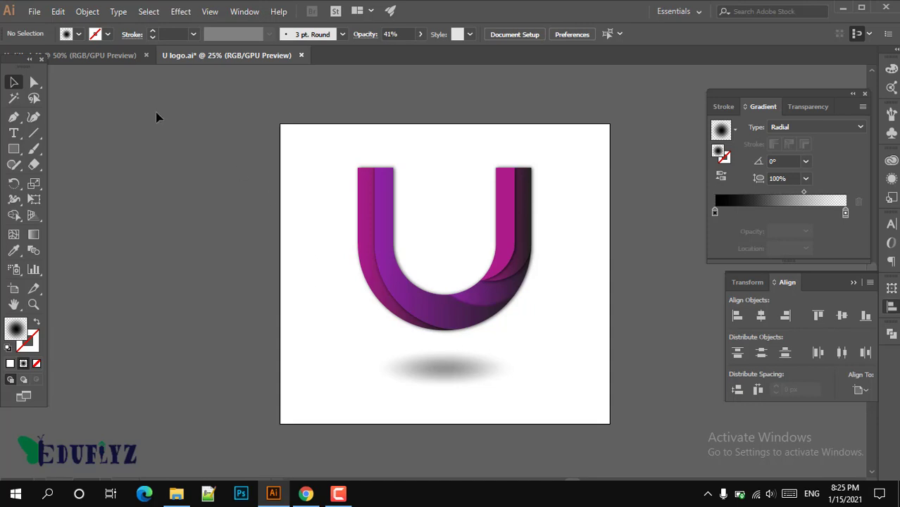
View the finished P logo document, and create a new 2000 x 2000 px RGB document at 72 ppi with landscape orientation.
left_click(112, 57)
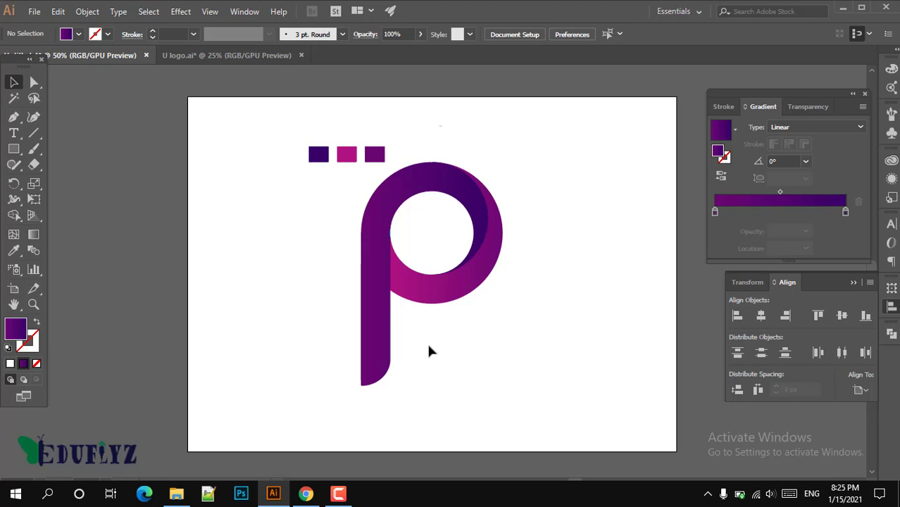
left_click(32, 13)
left_click(55, 27)
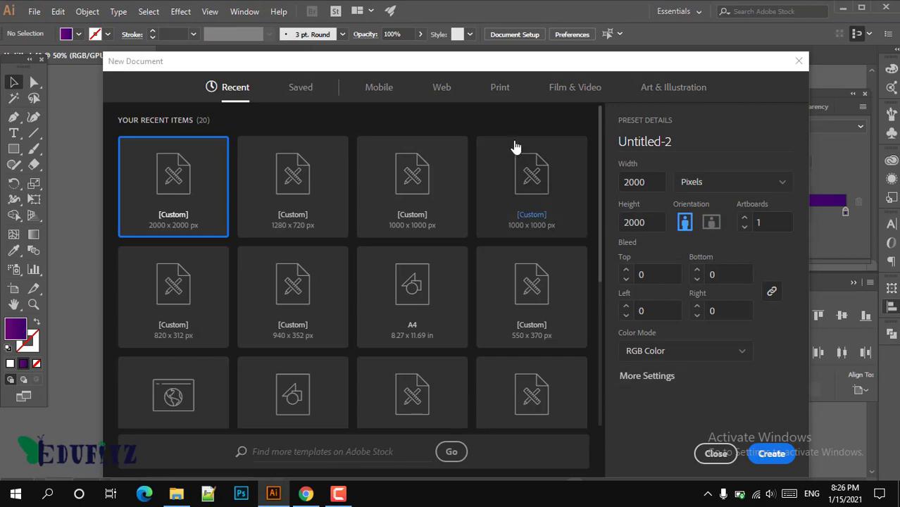
mouse_move(490, 64)
left_mouse_down()
mouse_move(525, 66)
mouse_move(484, 65)
left_mouse_up()
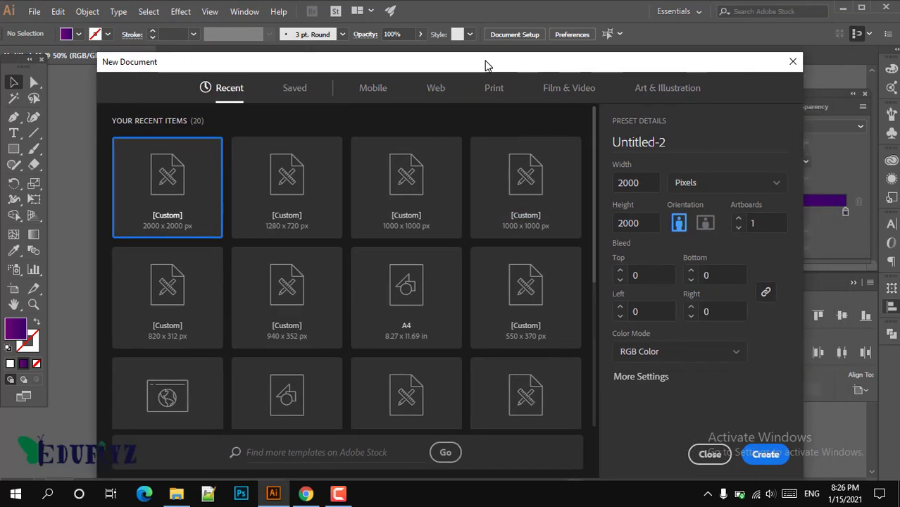
left_click(642, 378)
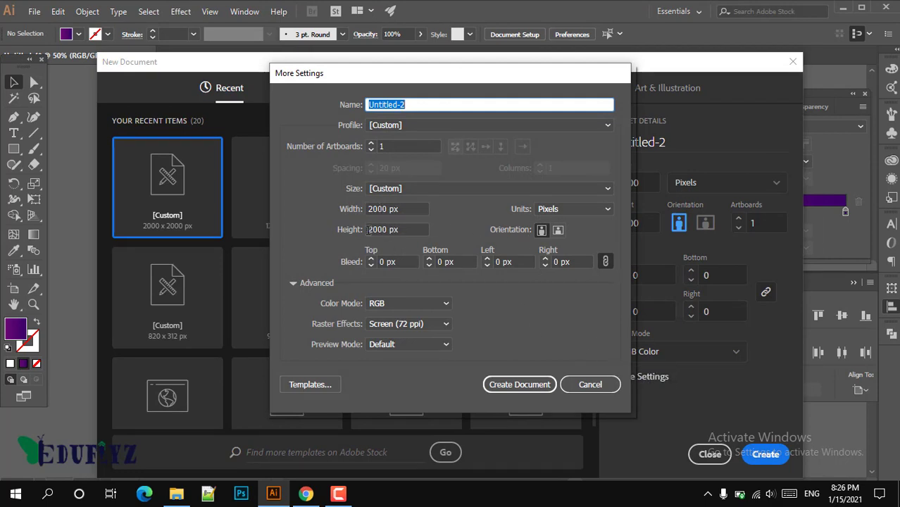
left_click(558, 231)
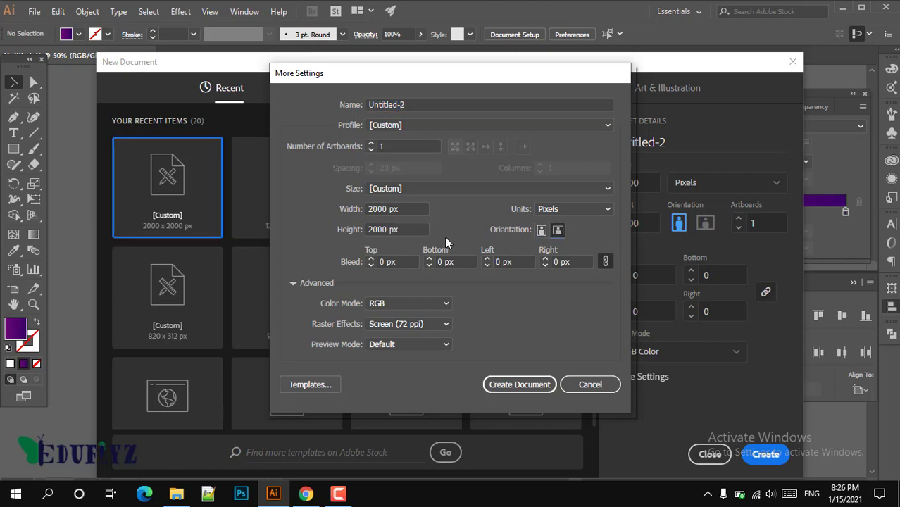
left_click(514, 382)
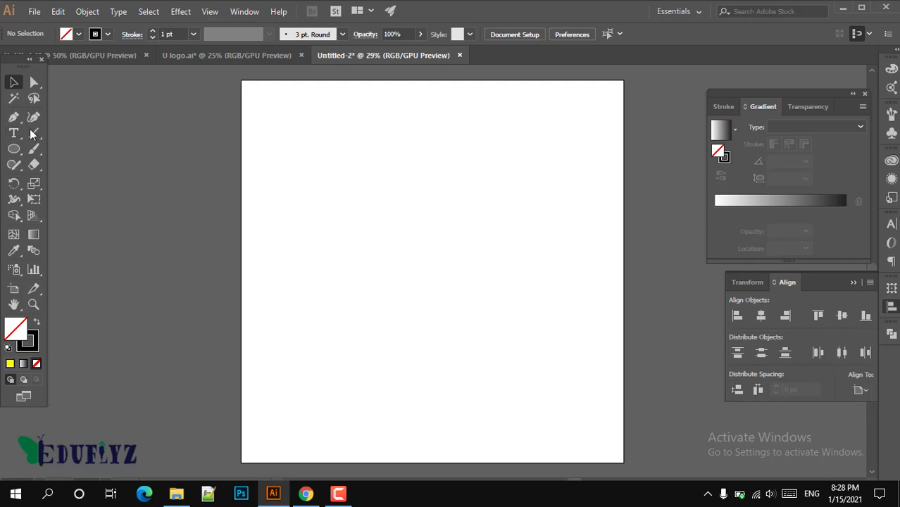
Draw a circle with the Ellipse tool in the upper-left part of the artboard.
left_click(14, 149)
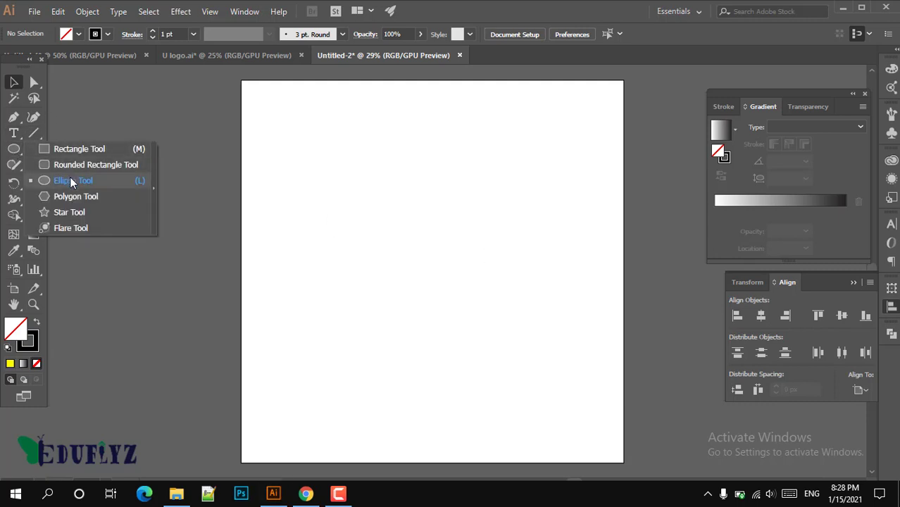
left_click(73, 181)
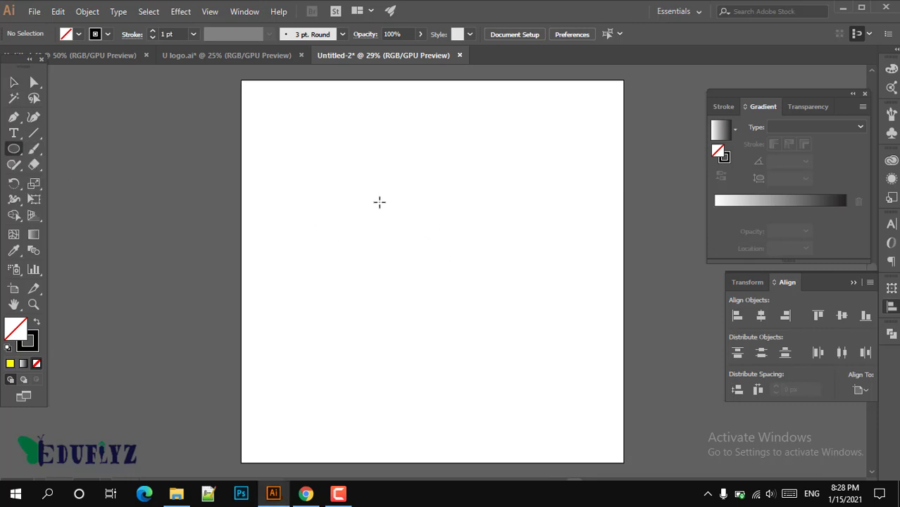
left_click_drag(378, 200, 441, 280)
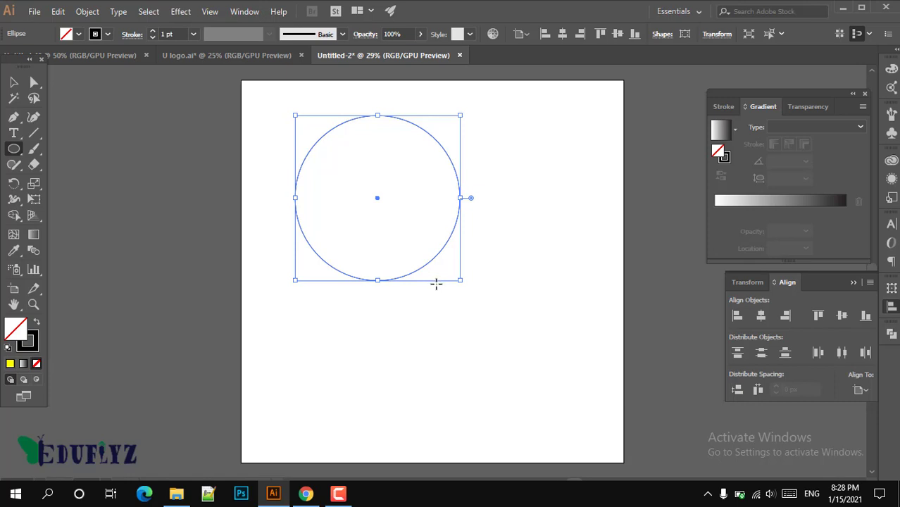
scroll(431, 264, "up", 2)
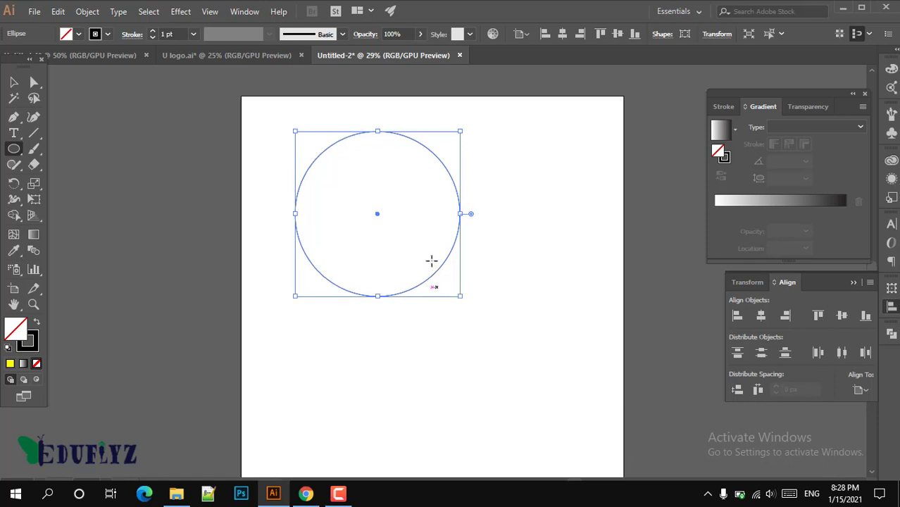
Remove the circle's stroke and fill it with yellow.
left_click(10, 84)
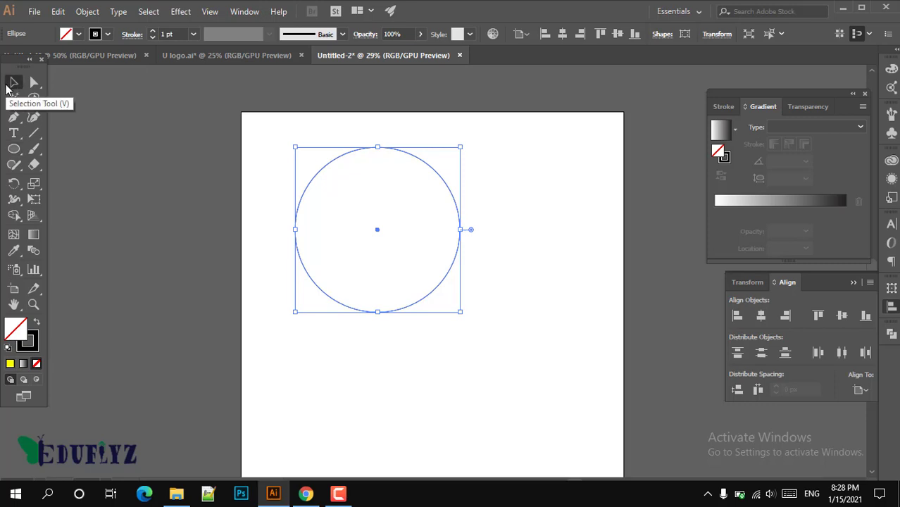
left_click(107, 35)
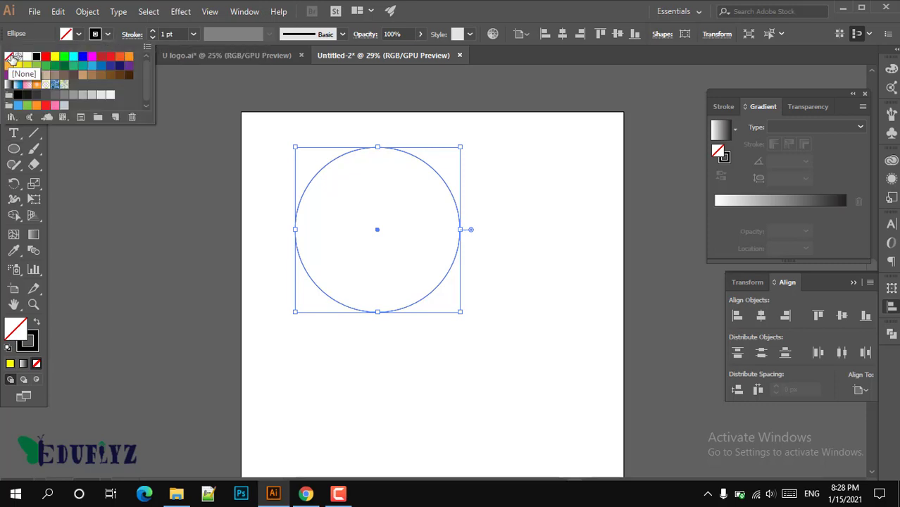
left_click(9, 55)
left_click(79, 34)
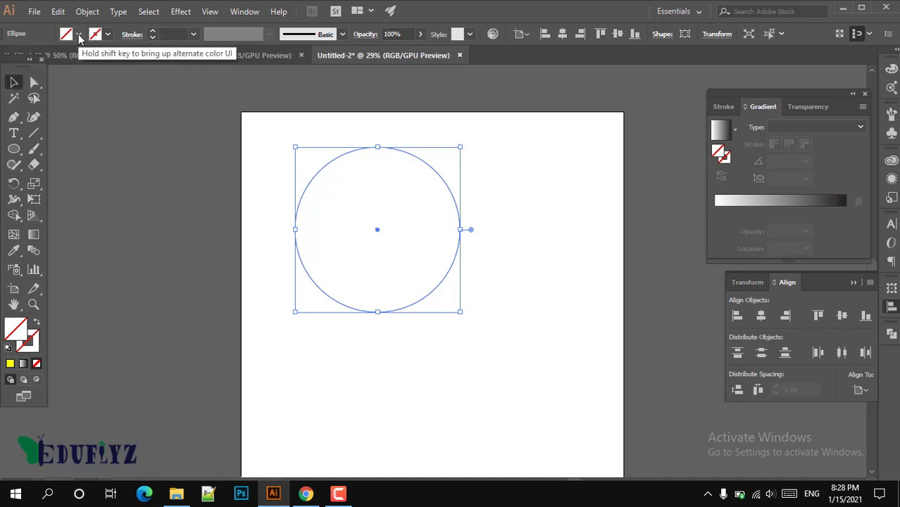
left_click(79, 34)
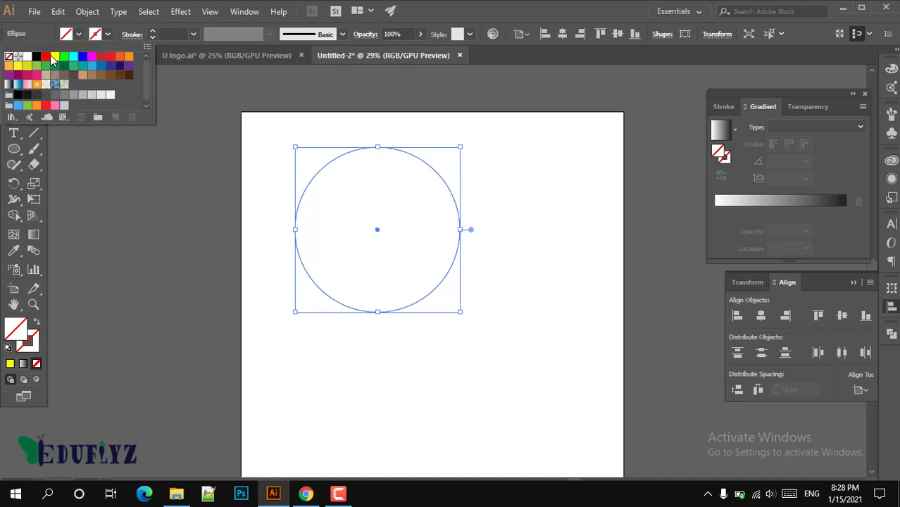
left_click(55, 56)
left_click(491, 281)
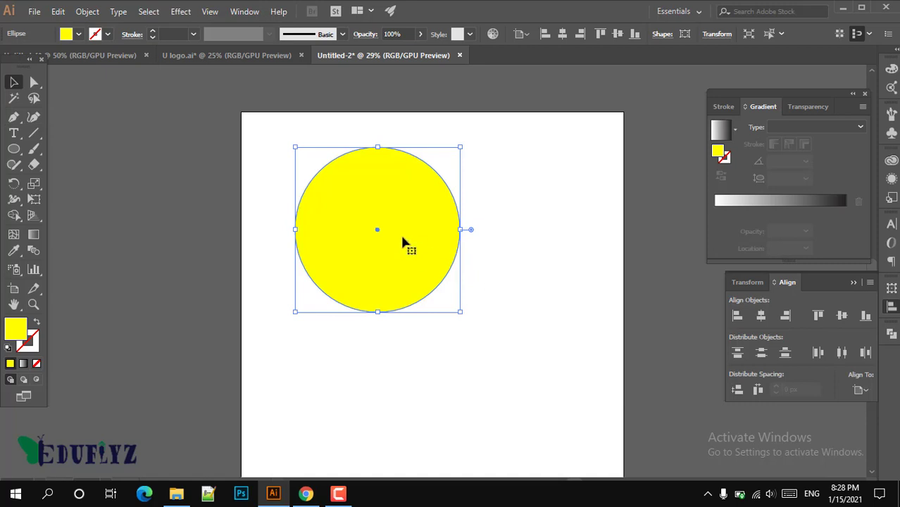
Move the yellow circle to near the centre of the artboard and deselect it.
left_click_drag(410, 252, 460, 340)
scroll(518, 328, "down", 2)
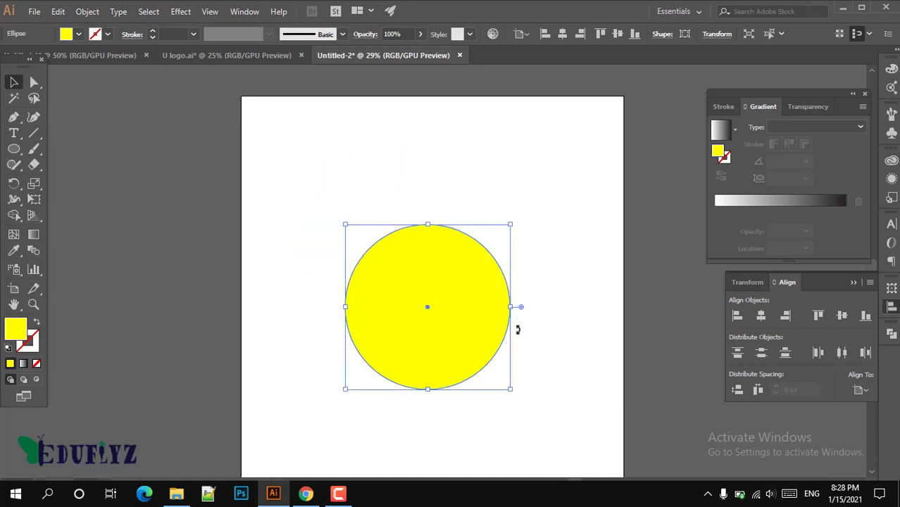
left_click(539, 343)
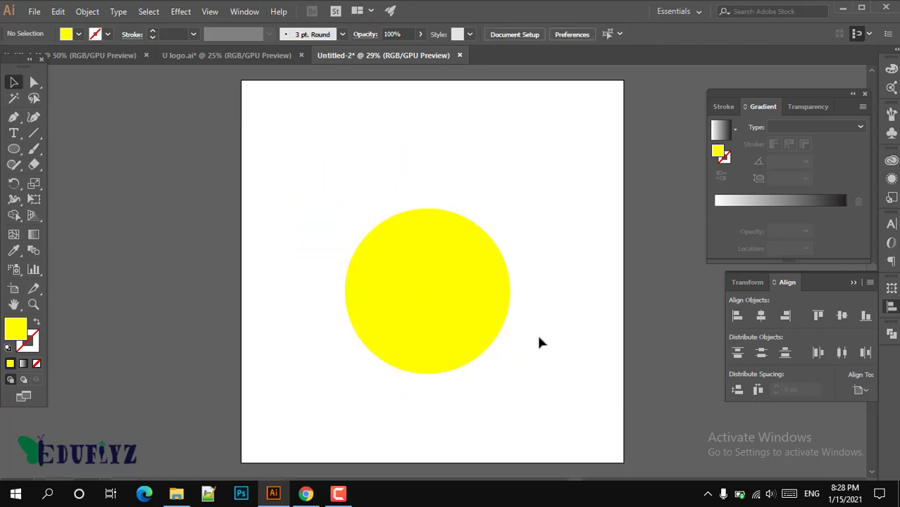
Make a smaller concentric copy of the yellow circle and fill the copy with green.
left_click(486, 326)
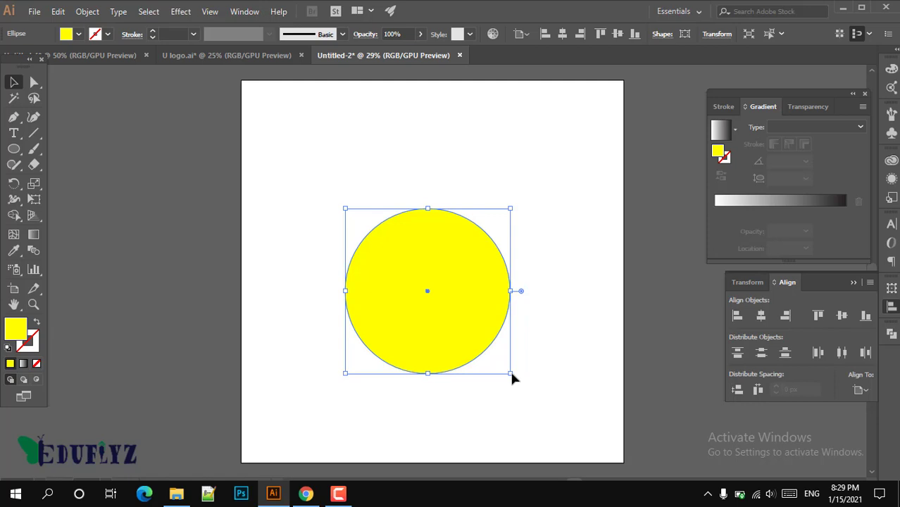
left_click_drag(511, 373, 490, 340)
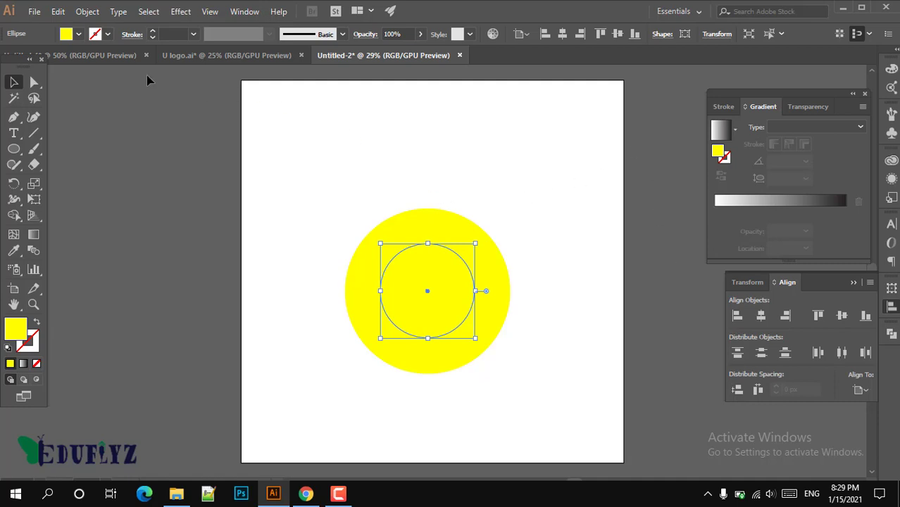
left_click(78, 34)
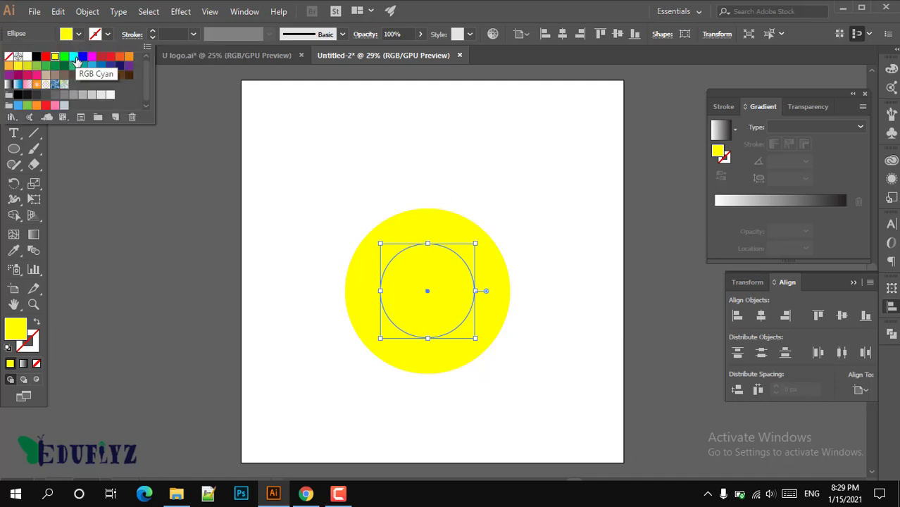
left_click(73, 65)
left_click(535, 319)
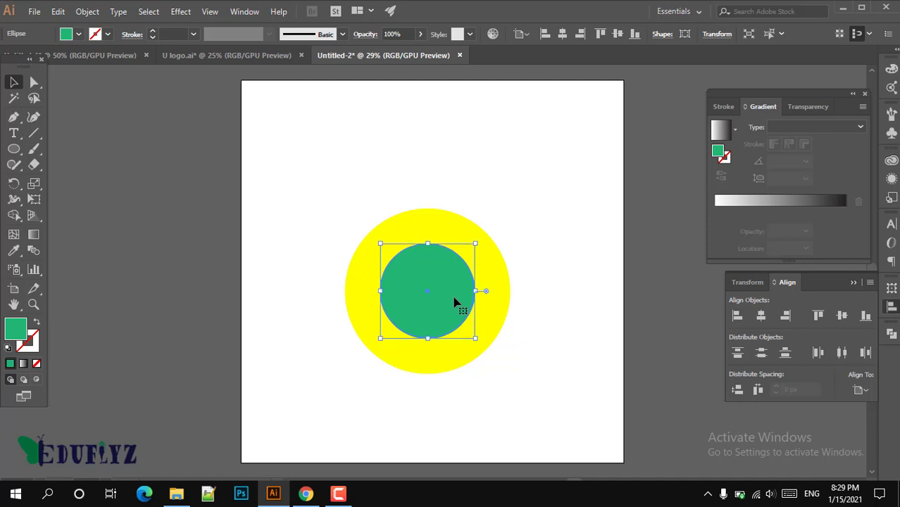
Enlarge a copy of the green circle proportionally until its upper edge meets the yellow circle's top, keeping its lower edge in place.
scroll(450, 296, "up", 1)
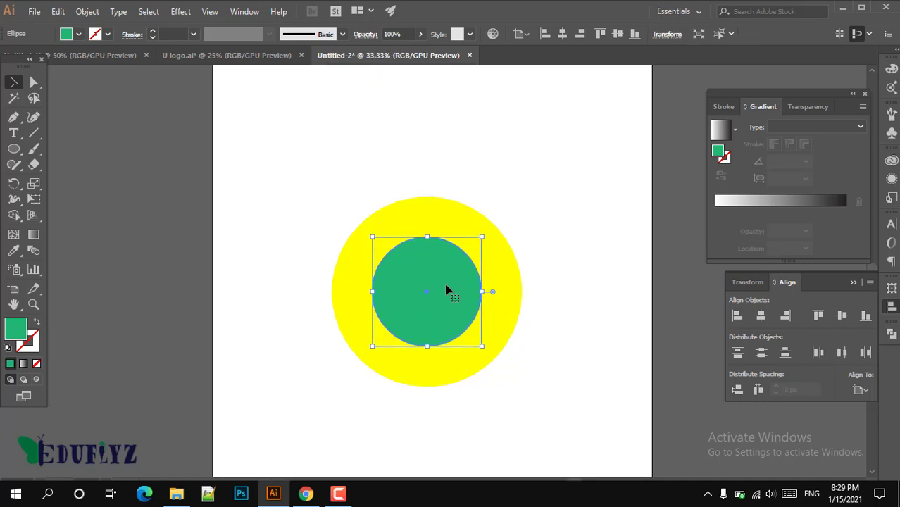
scroll(447, 290, "up", 1)
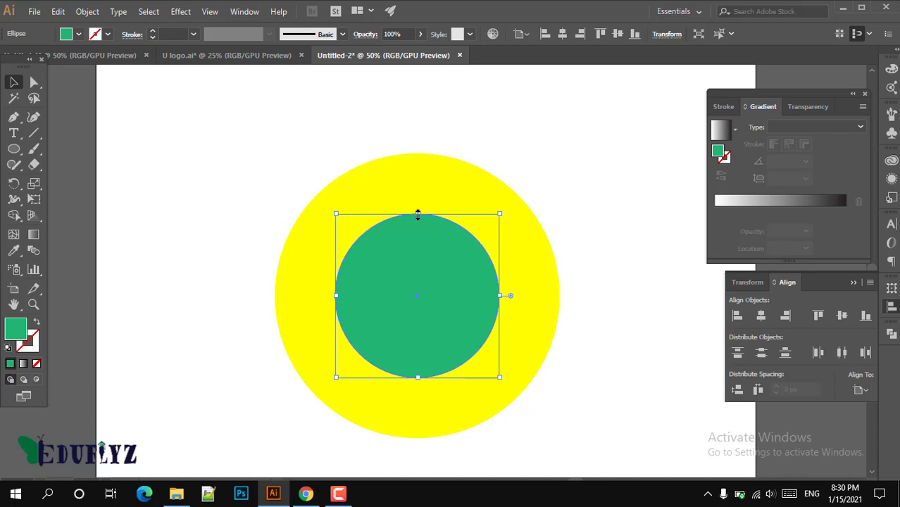
left_click_drag(418, 214, 416, 153)
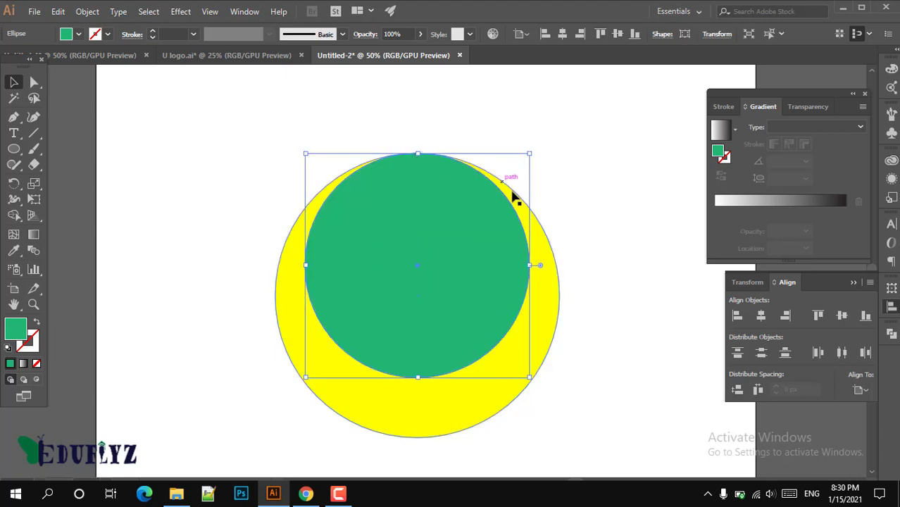
left_click(597, 319)
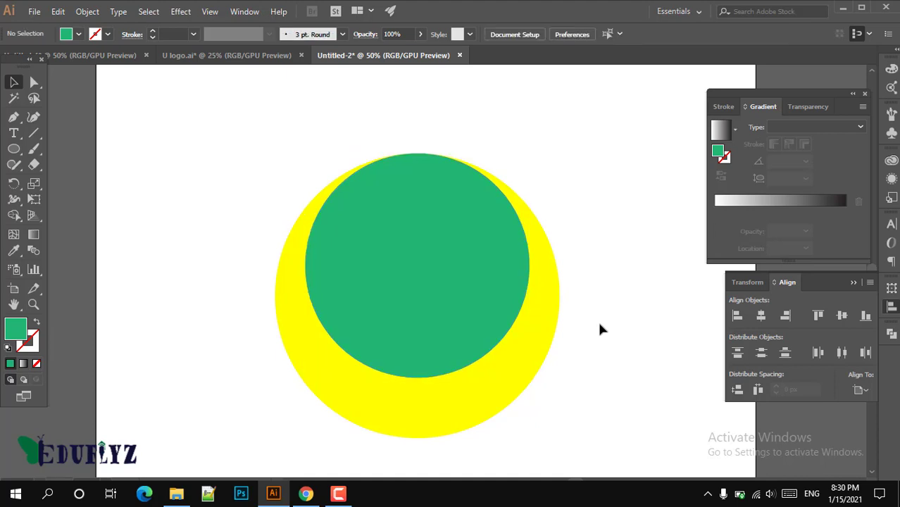
Select all the circles and cut the small inner circle's area out of them with the Shape Builder tool.
left_click_drag(321, 208, 579, 423)
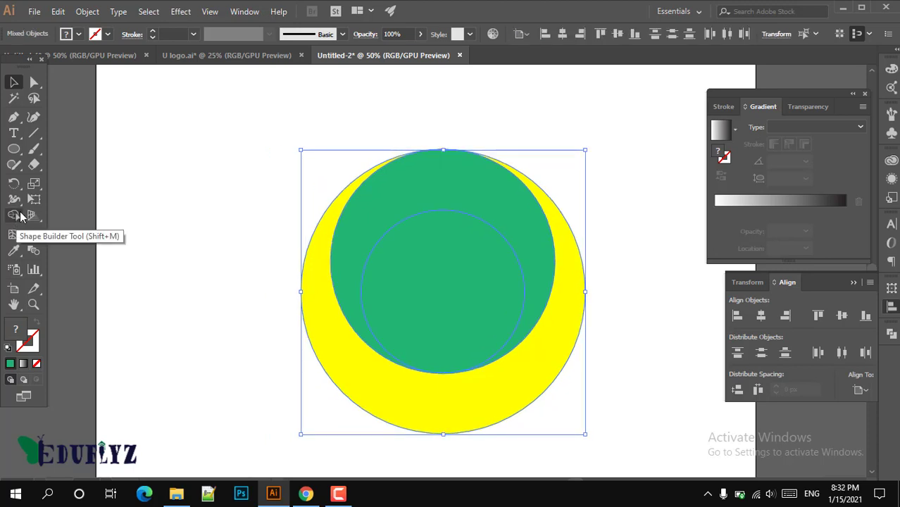
left_click(22, 215)
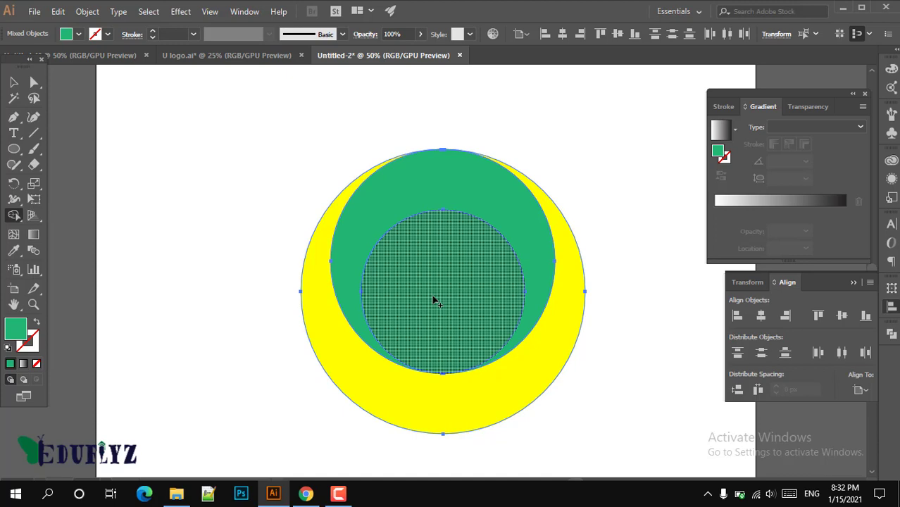
left_click(433, 300, "alt")
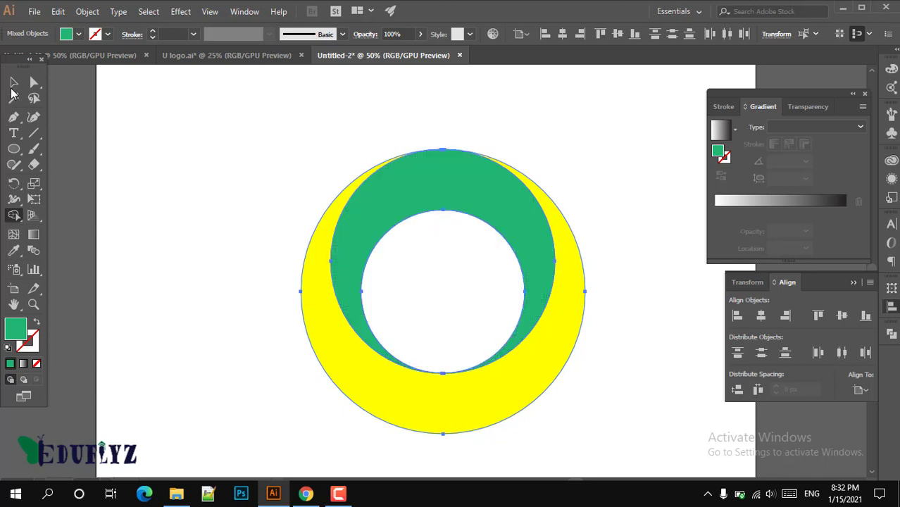
key("v")
left_click(229, 153)
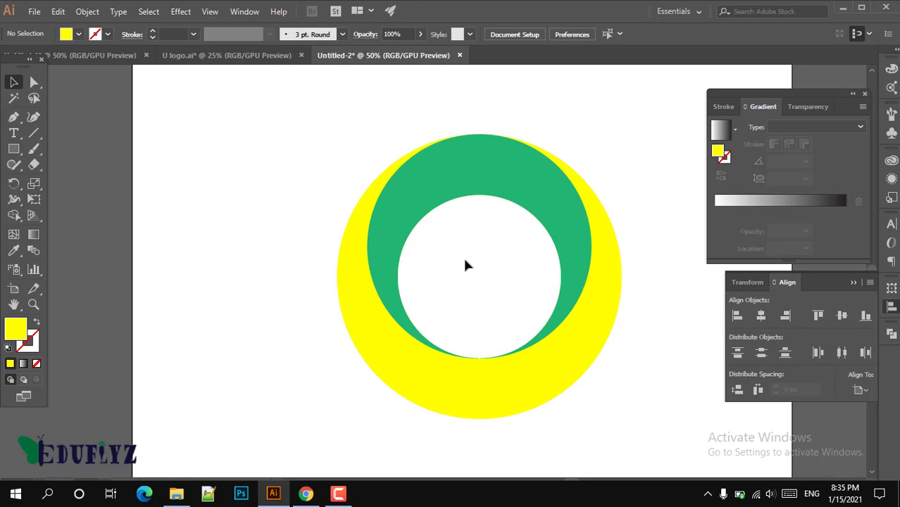
Draw a tall yellow rectangle to the left of the ring, about as high as the ring.
left_click(12, 150)
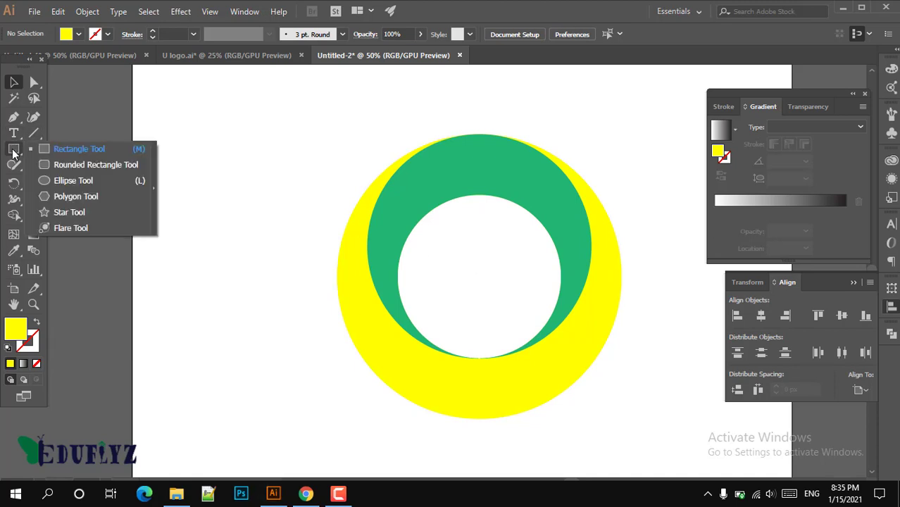
left_click(56, 149)
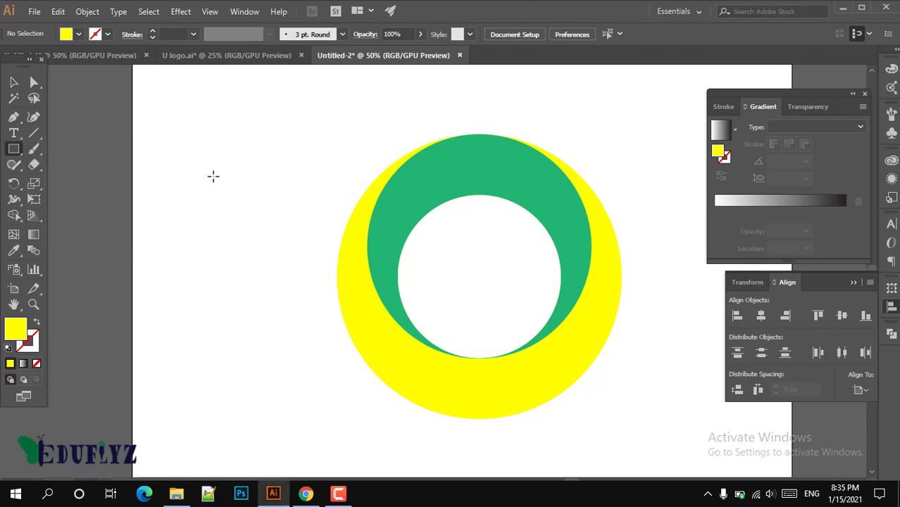
left_click_drag(190, 144, 299, 423)
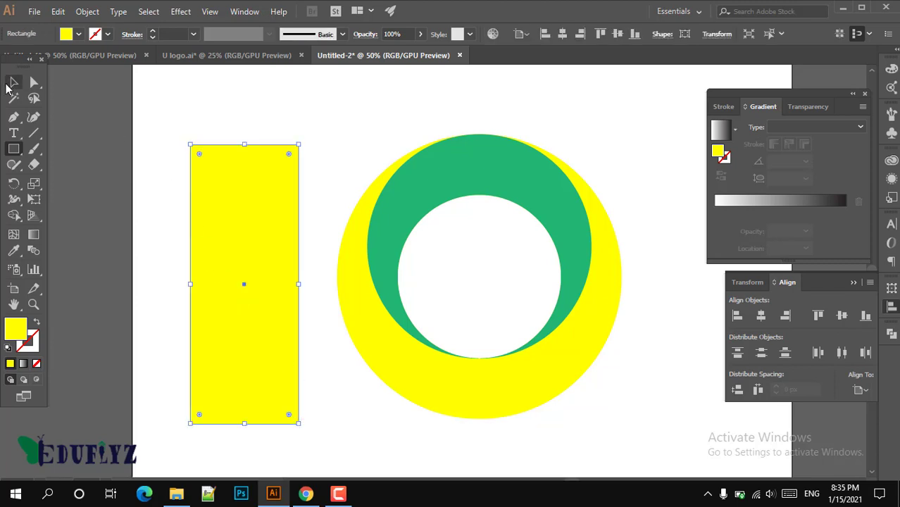
Round the rectangle's corners fully and move it over the ring's left side, its right edge touching the hole, as the P's stem.
left_click(10, 84)
left_click_drag(289, 153, 252, 224)
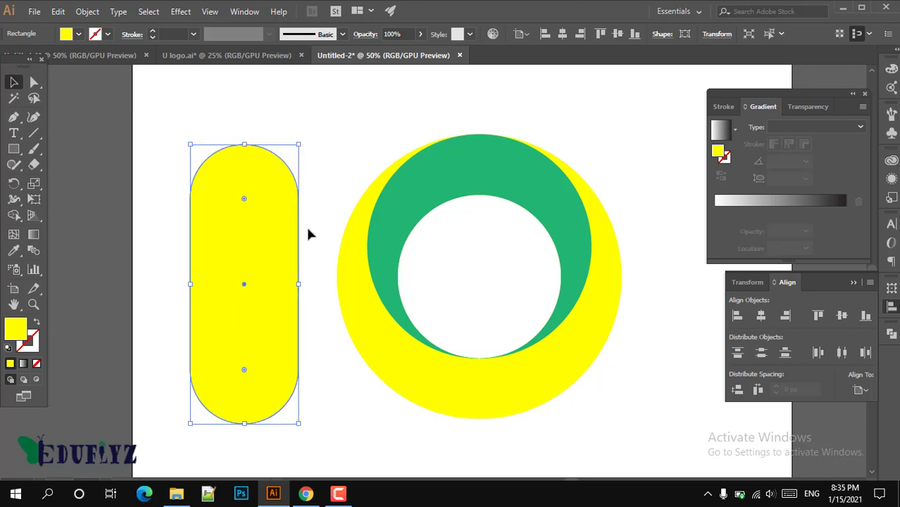
scroll(316, 243, "down", 2)
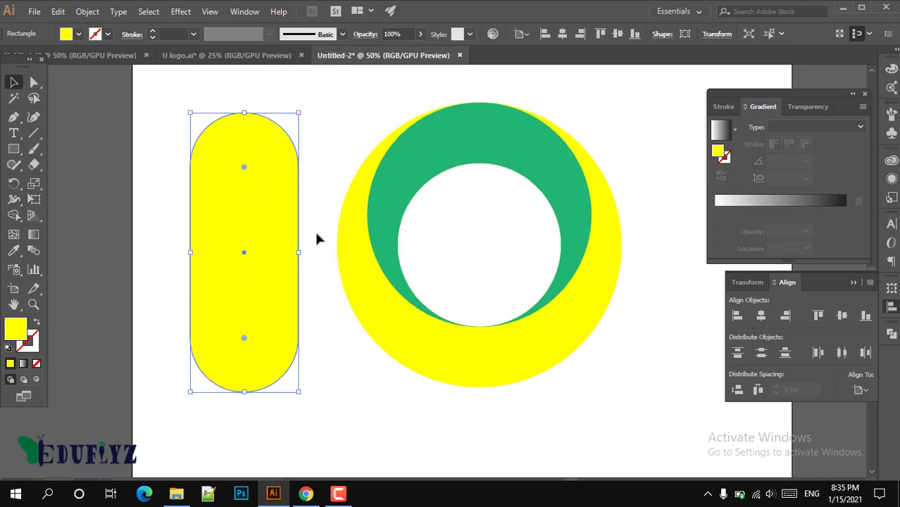
left_click_drag(250, 265, 349, 335)
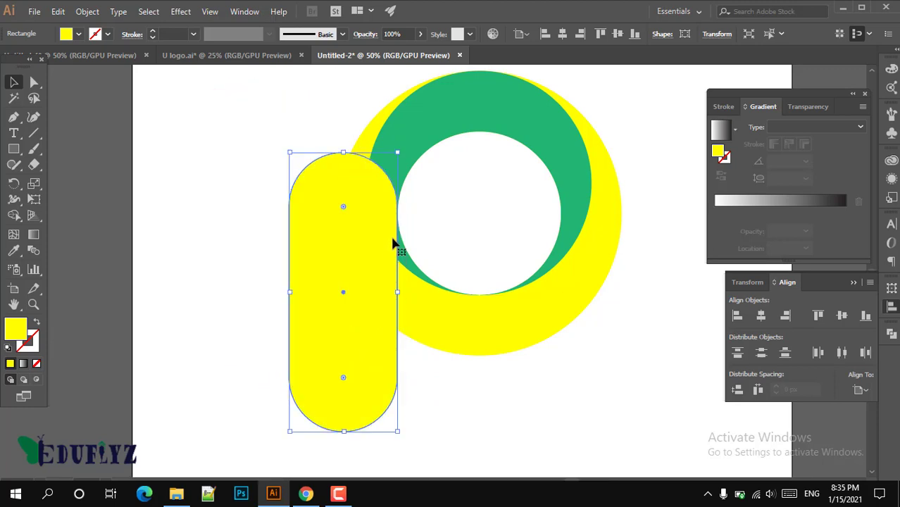
scroll(394, 241, "up", 9)
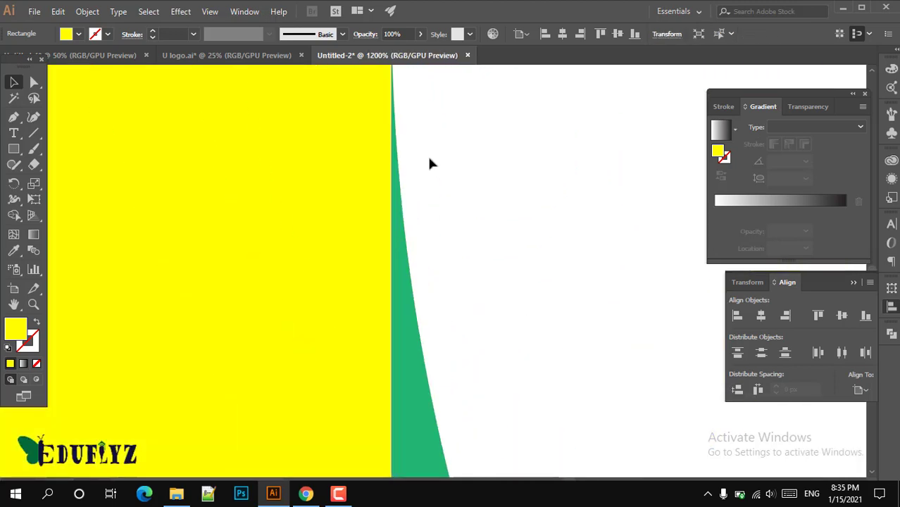
scroll(438, 175, "down", 1)
scroll(440, 186, "down", 9)
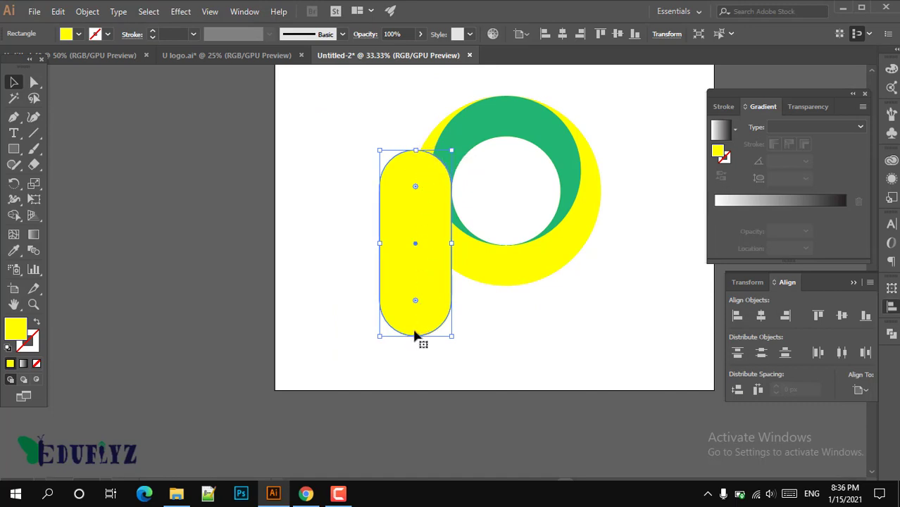
Draw a closed Pen rectangle about 846 px tall, running from the stem's vertical centre line to beyond its left side.
left_click(319, 268)
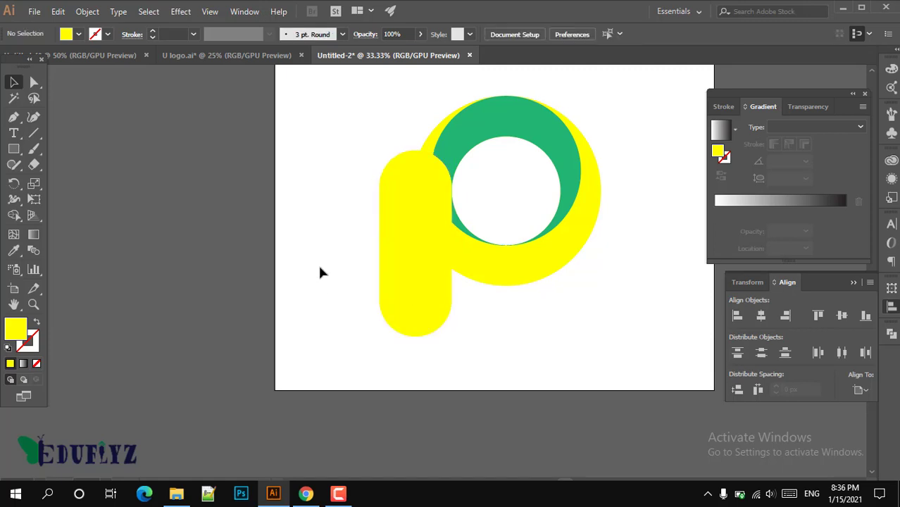
key("p")
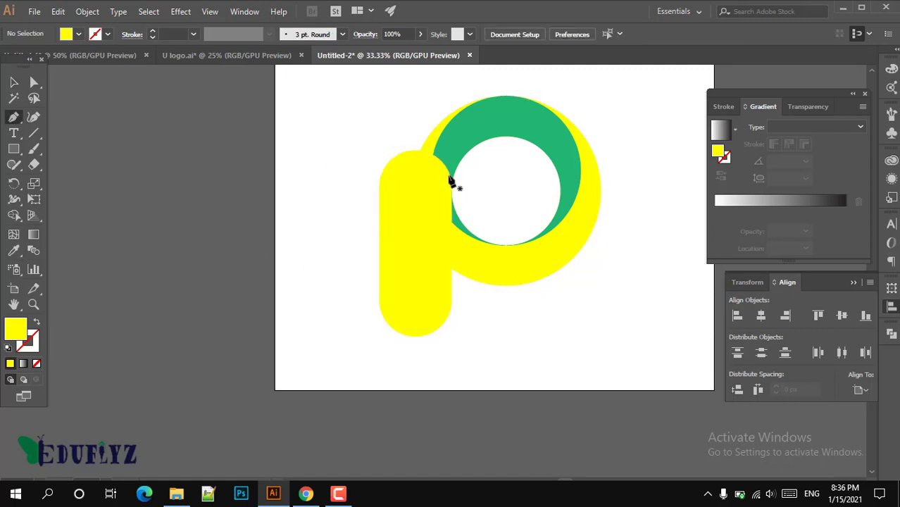
scroll(392, 164, "up", 2)
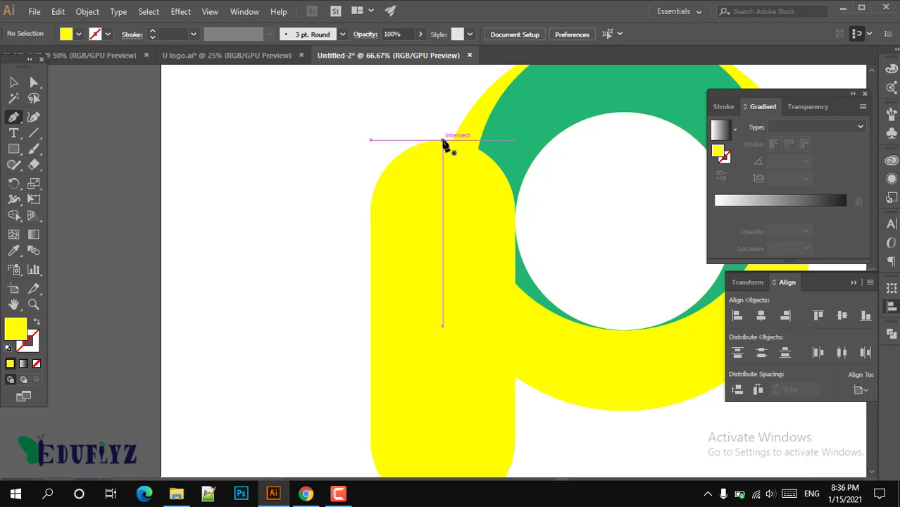
left_click(442, 140)
scroll(440, 225, "down", 5)
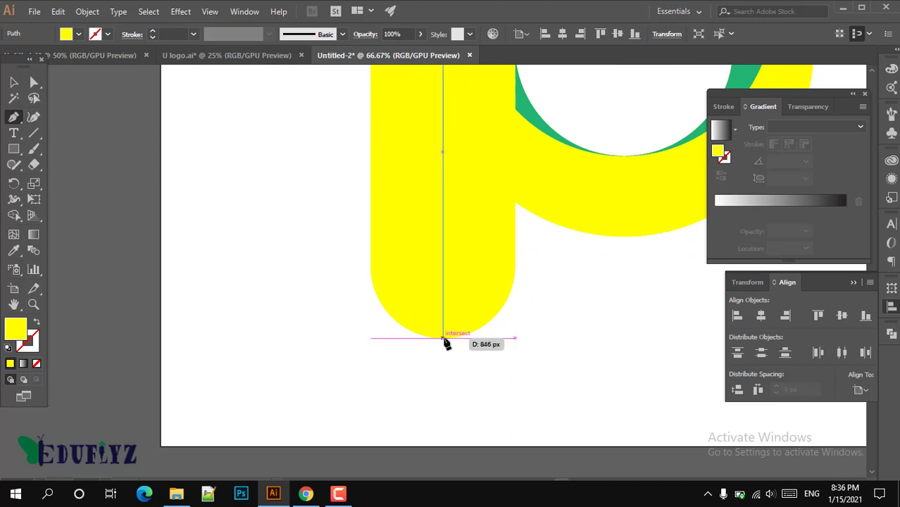
left_click(443, 339)
scroll(352, 352, "up", 3)
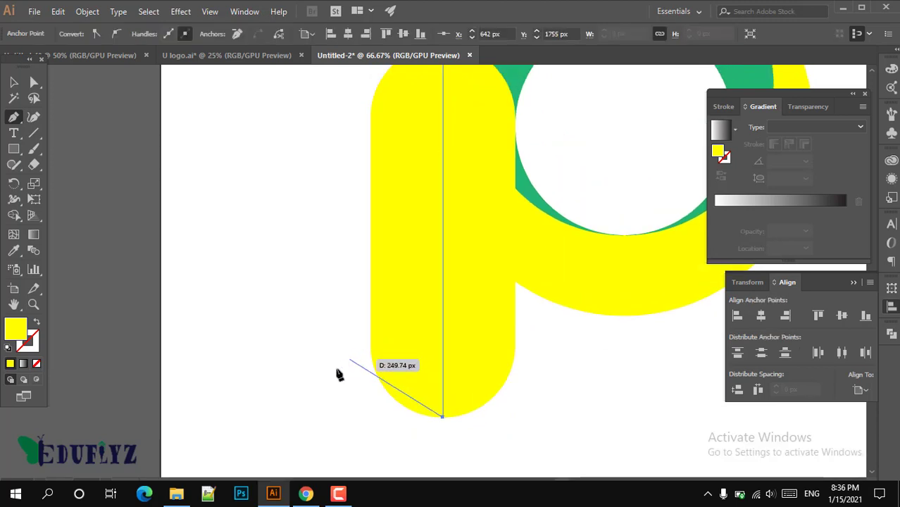
left_click(299, 453)
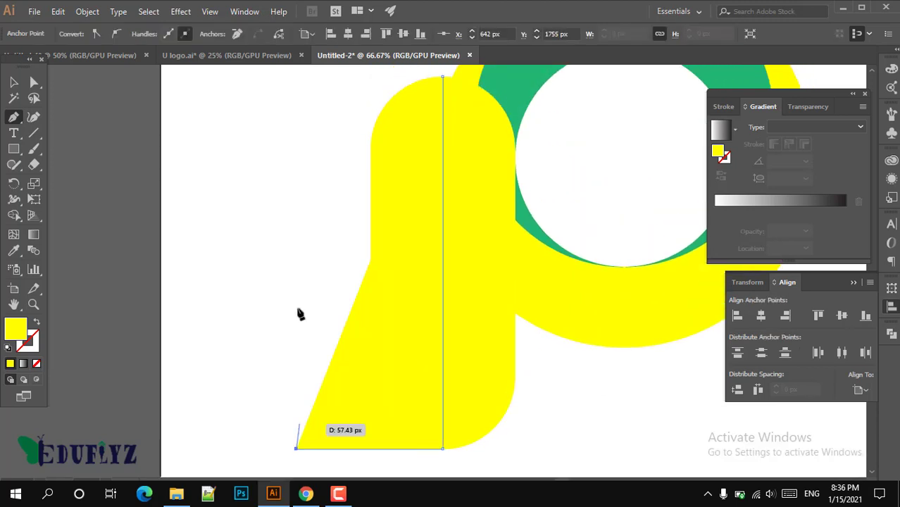
scroll(296, 183, "up", 2)
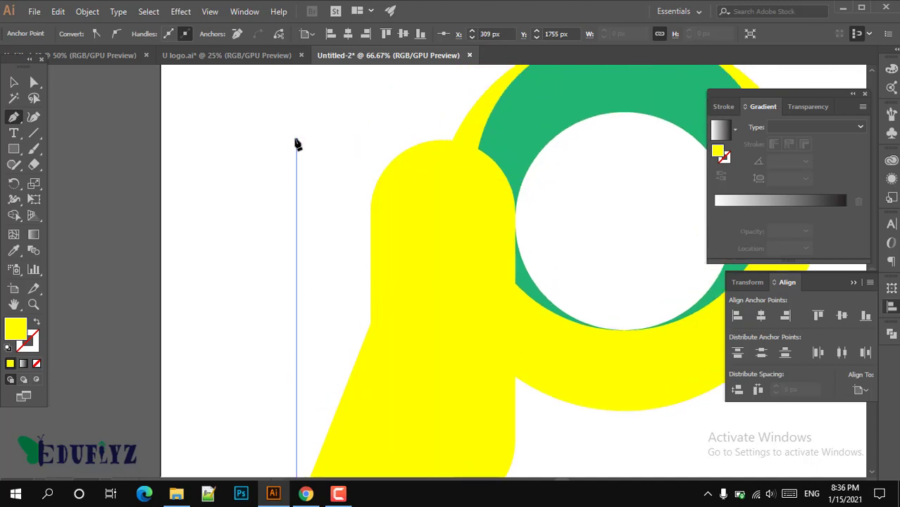
left_click(296, 140)
left_click(443, 140)
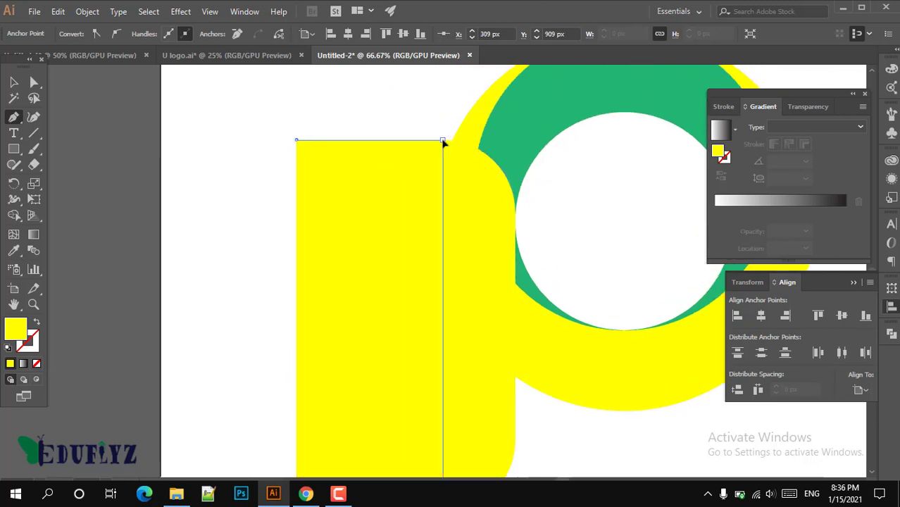
key("v")
left_click(422, 135)
Subtract the drawn rectangle from the rounded stem with Minus Front, leaving only the stem's right half.
left_click(454, 357)
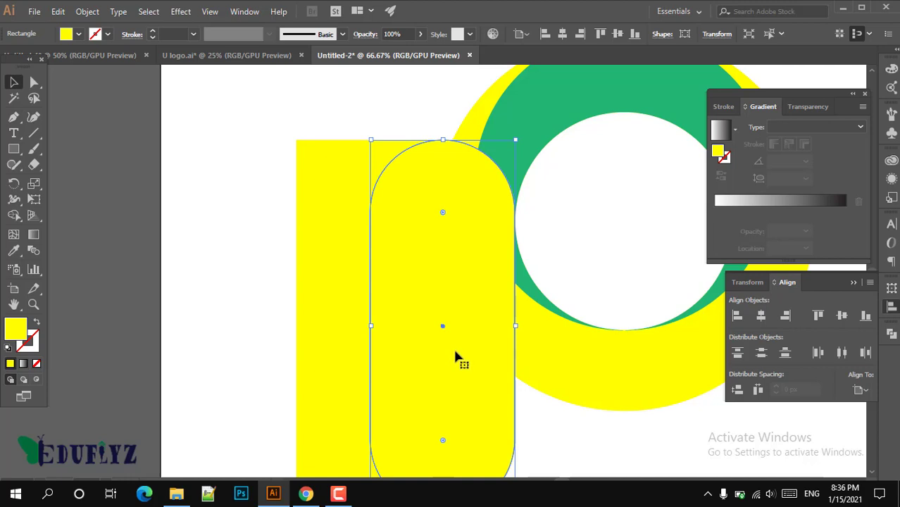
left_click(340, 302, "shift")
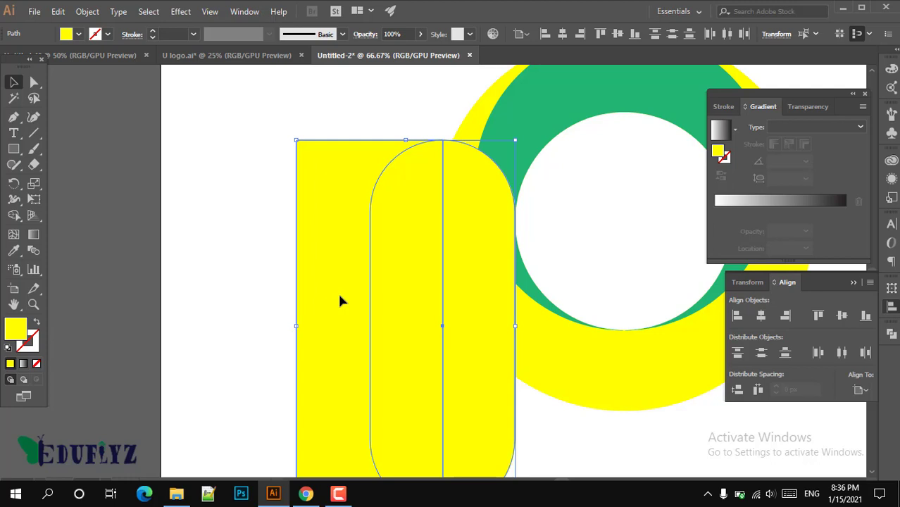
left_click(891, 333)
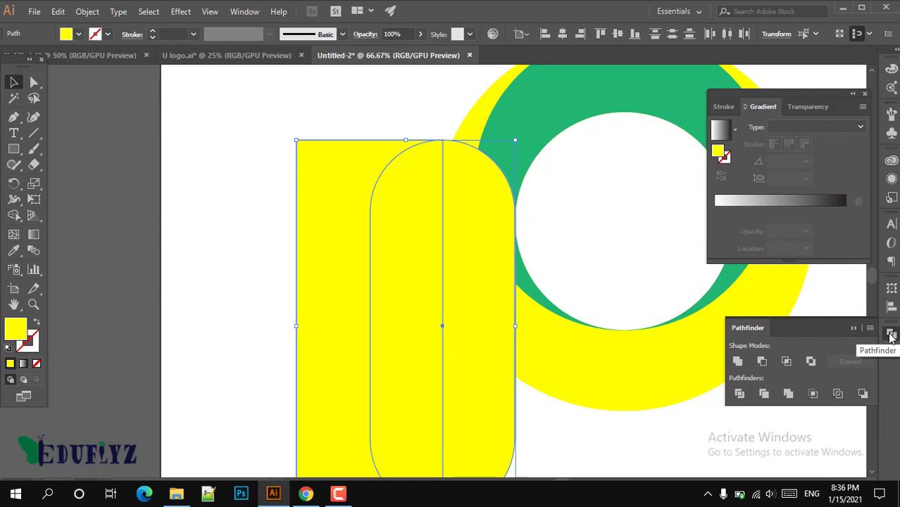
left_click(247, 13)
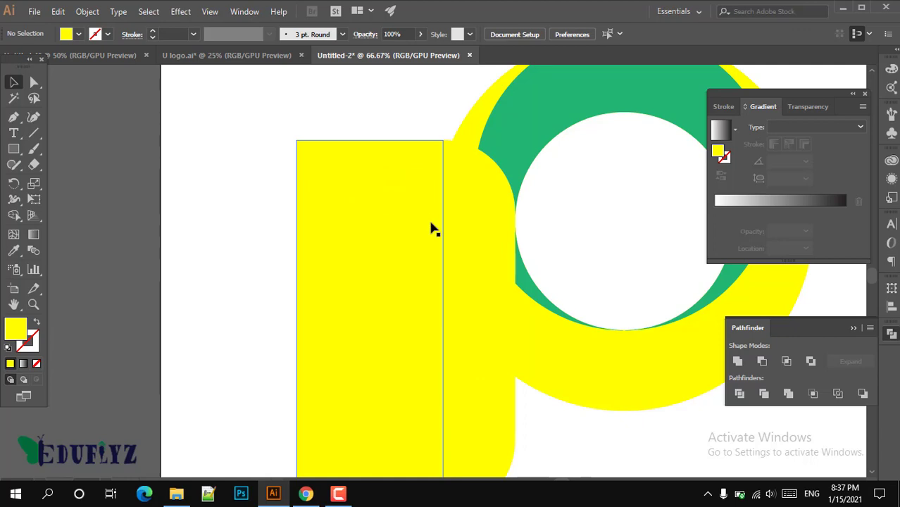
left_click(478, 267)
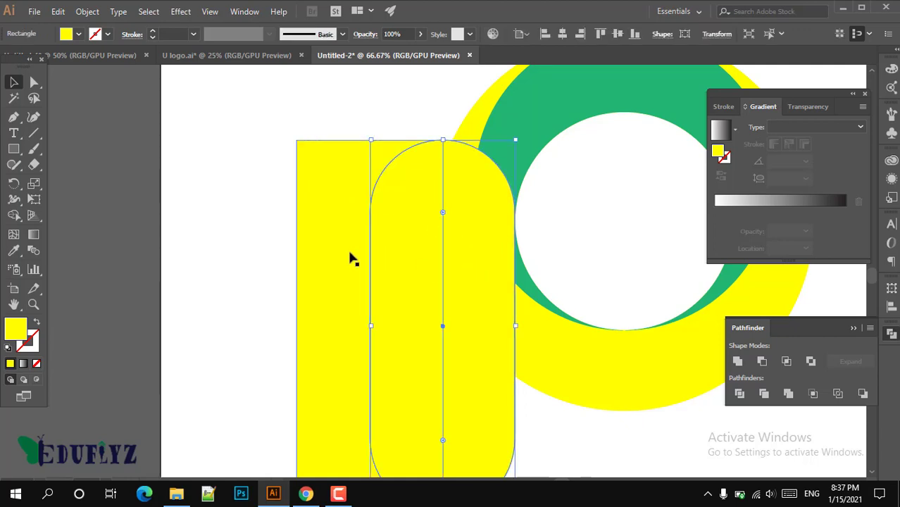
left_click(347, 259, "shift")
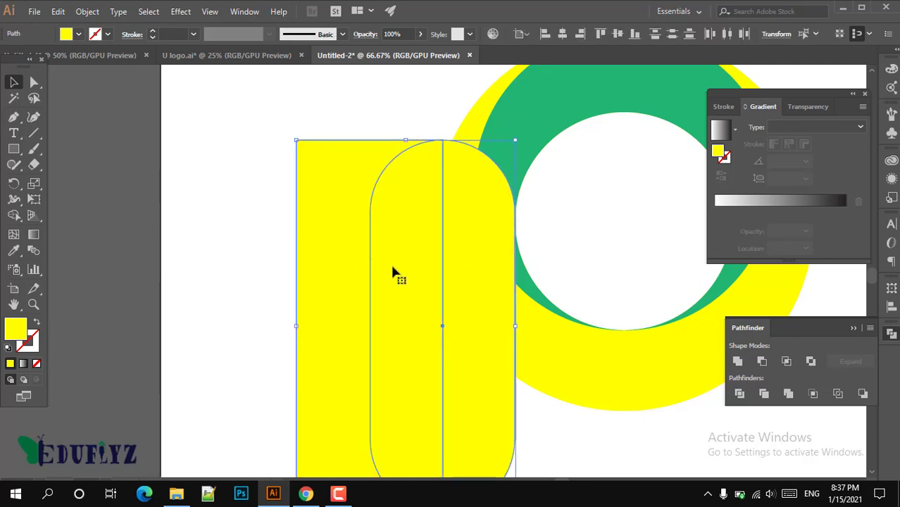
left_click(764, 365)
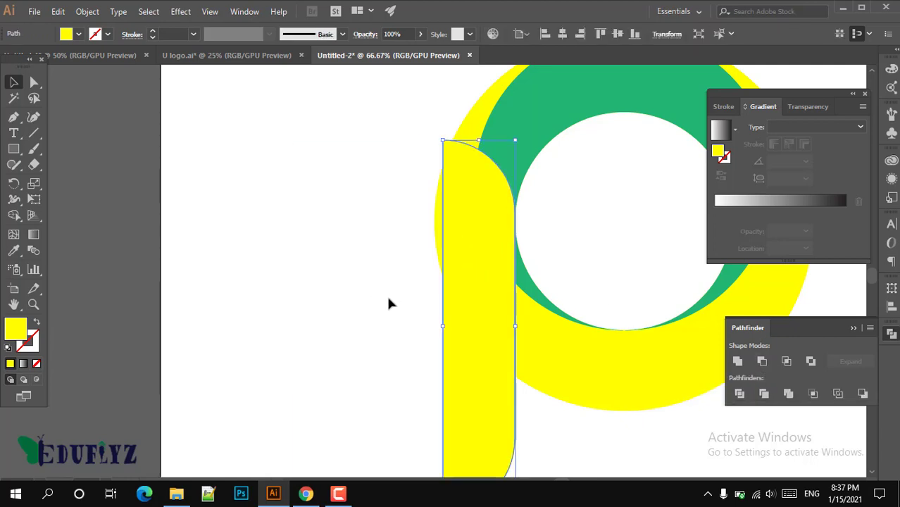
Widen the half stem to the left until its straight edge meets the yellow ring's outermost left point.
scroll(386, 293, "down", 3)
scroll(375, 250, "down", 2, "alt")
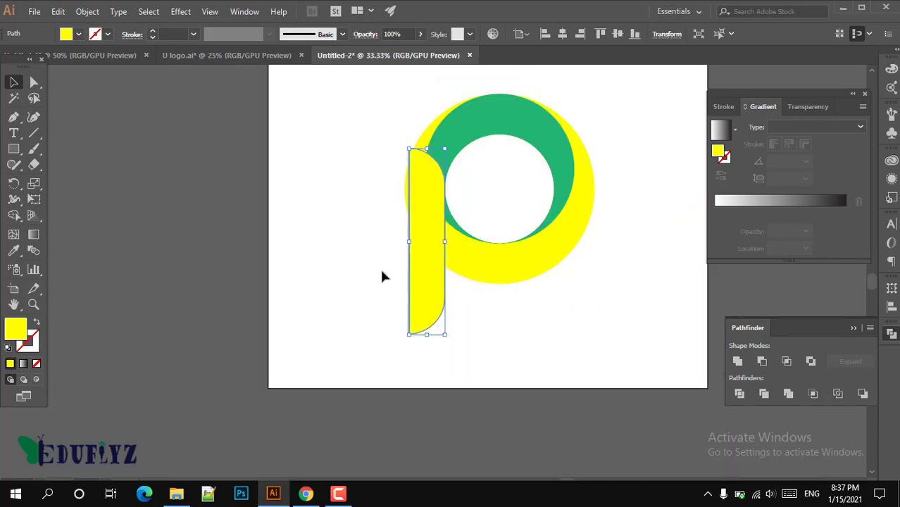
scroll(383, 276, "up", 1, "alt")
scroll(408, 286, "up", 1, "alt")
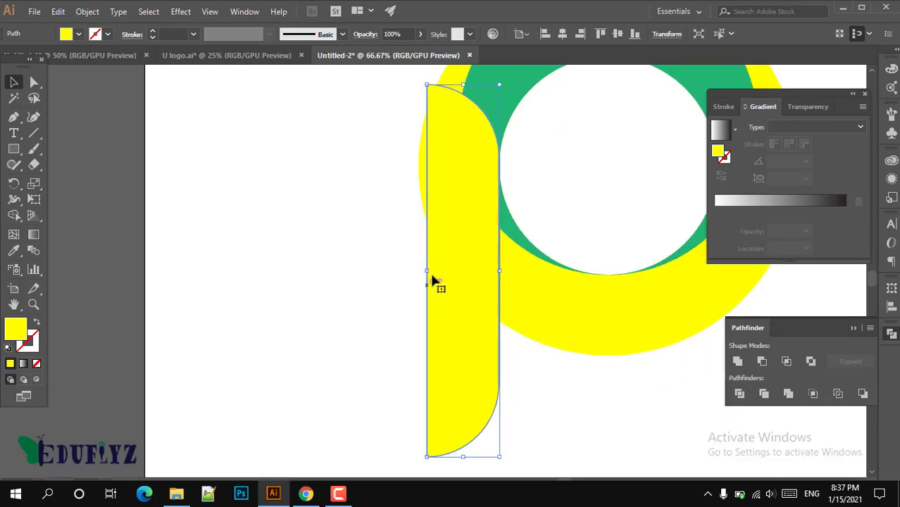
scroll(430, 267, "up", 1, "alt")
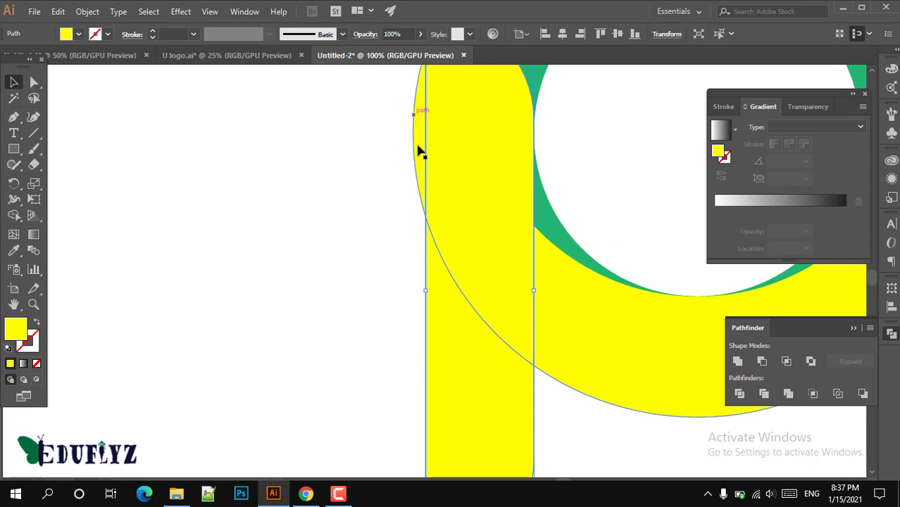
scroll(431, 316, "up", 1)
left_click_drag(426, 307, 414, 307)
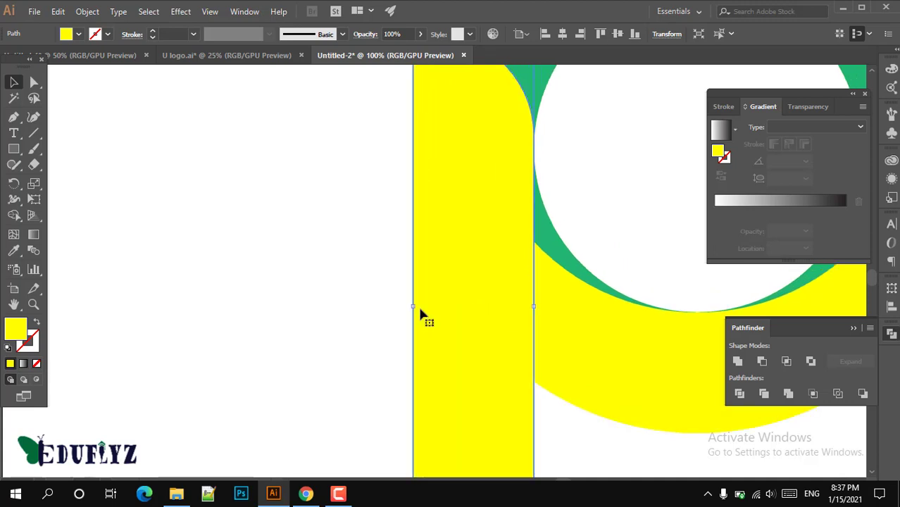
left_click(357, 281)
scroll(366, 275, "down", 2, "alt")
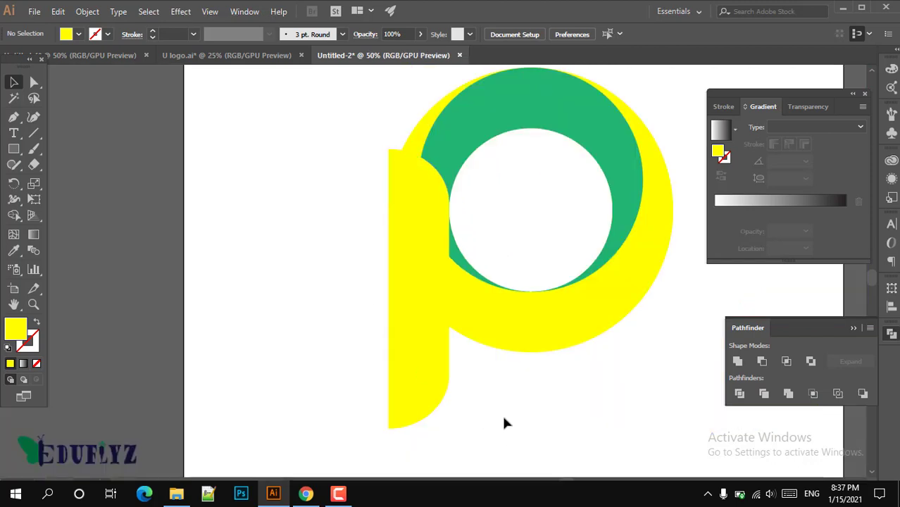
scroll(375, 282, "down", 1, "alt")
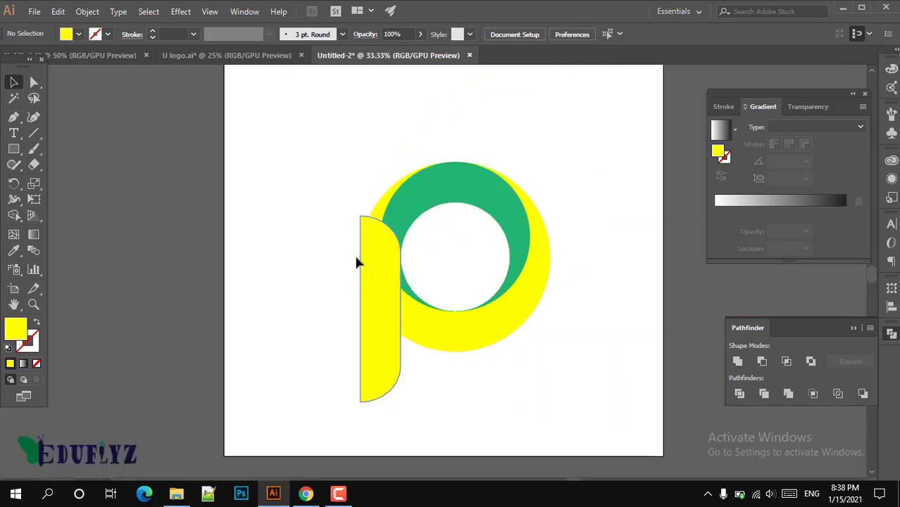
Select the stem and ring and remove the stem's upper-left corner piece outside the ring with the Shape Builder tool.
left_click_drag(299, 140, 583, 396)
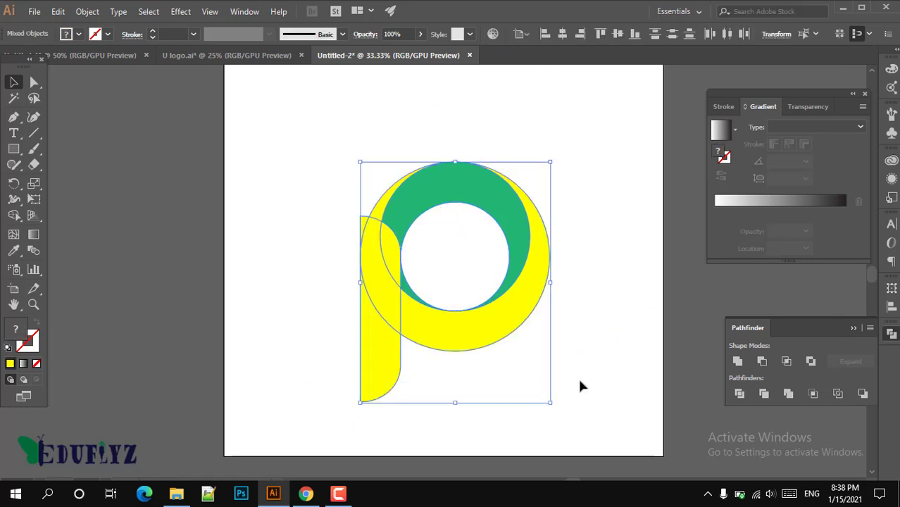
left_click(13, 218)
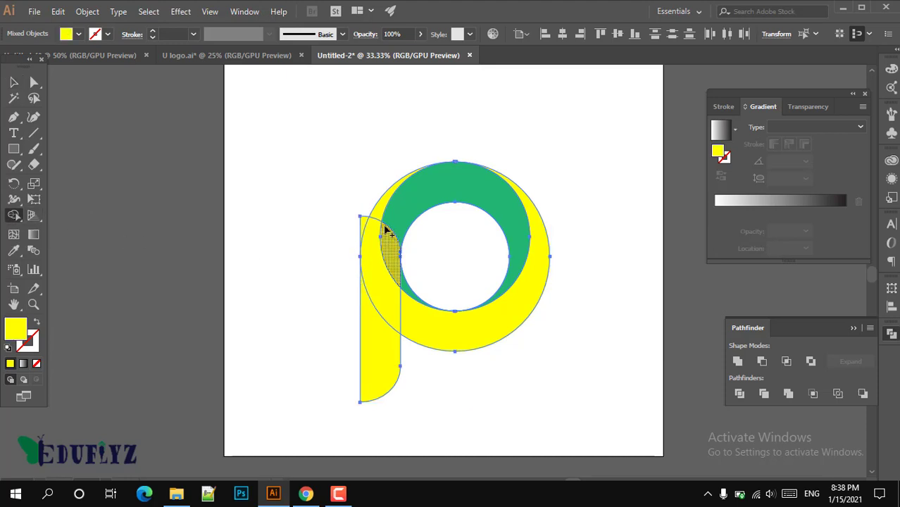
scroll(352, 220, "up", 5)
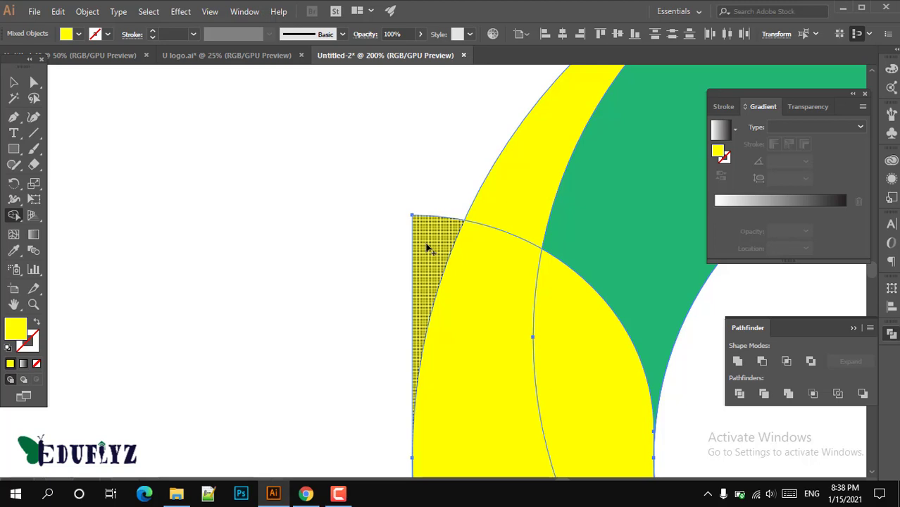
left_click(413, 296, "alt")
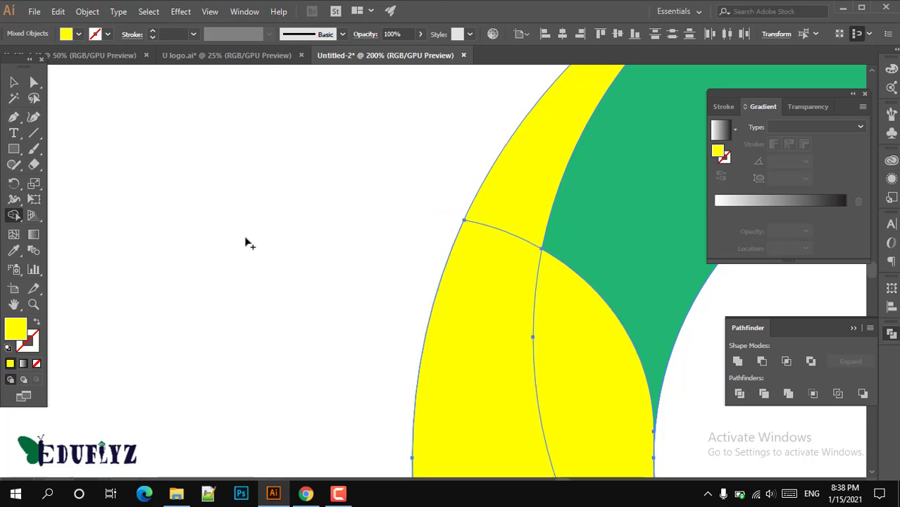
left_click(11, 83)
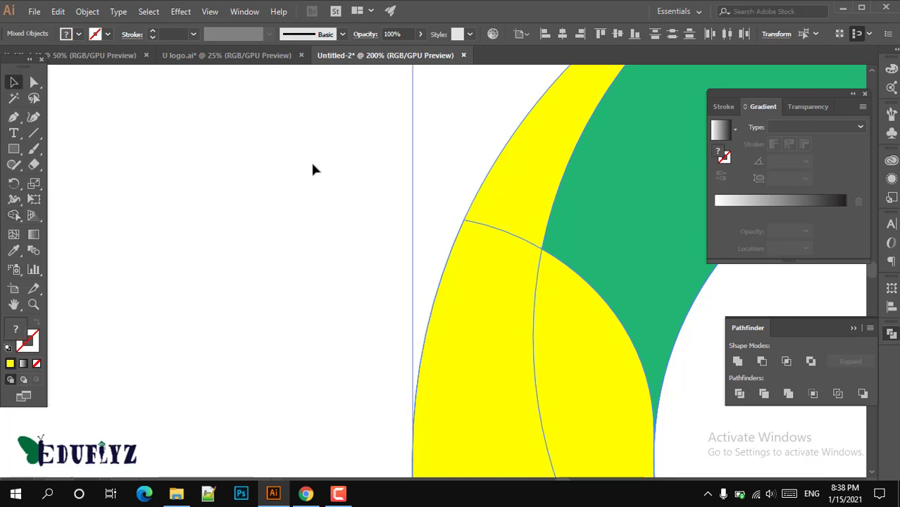
Select the whole artwork and merge the stem, the ring's upper-left part and the large green area with the Shape Builder tool.
scroll(312, 169, "down", 4)
key("ctrl+a")
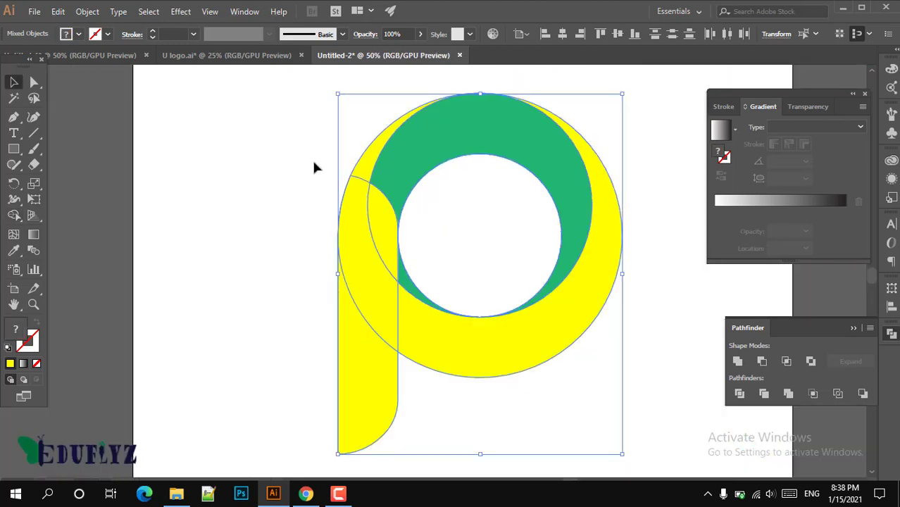
scroll(315, 167, "down", 1)
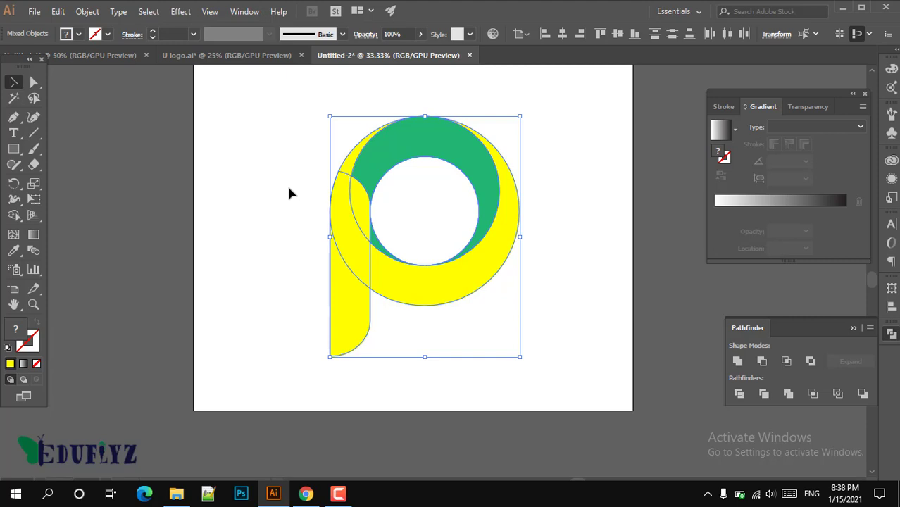
left_click(20, 221)
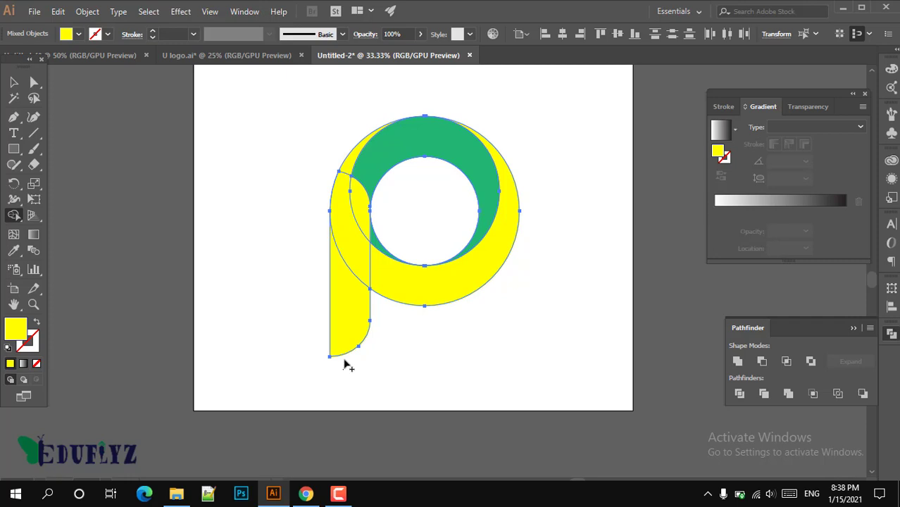
mouse_move(344, 368)
left_mouse_down()
mouse_move(347, 227)
mouse_move(372, 163)
mouse_move(354, 153)
left_mouse_up()
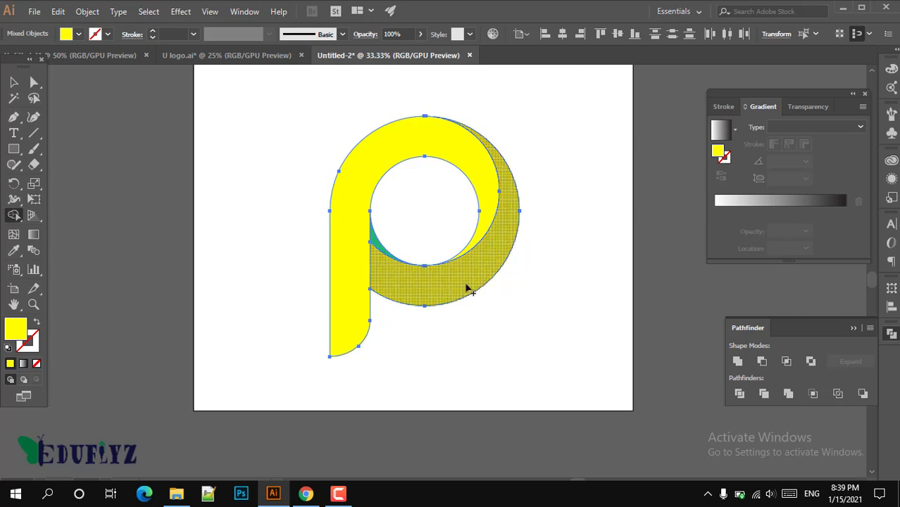
Merge the ring's yellow lower-right crescent with the small green sliver beside the stem, and deselect the artwork.
mouse_move(464, 283)
left_mouse_down()
mouse_move(409, 288)
mouse_move(379, 243)
mouse_move(384, 250)
left_mouse_up()
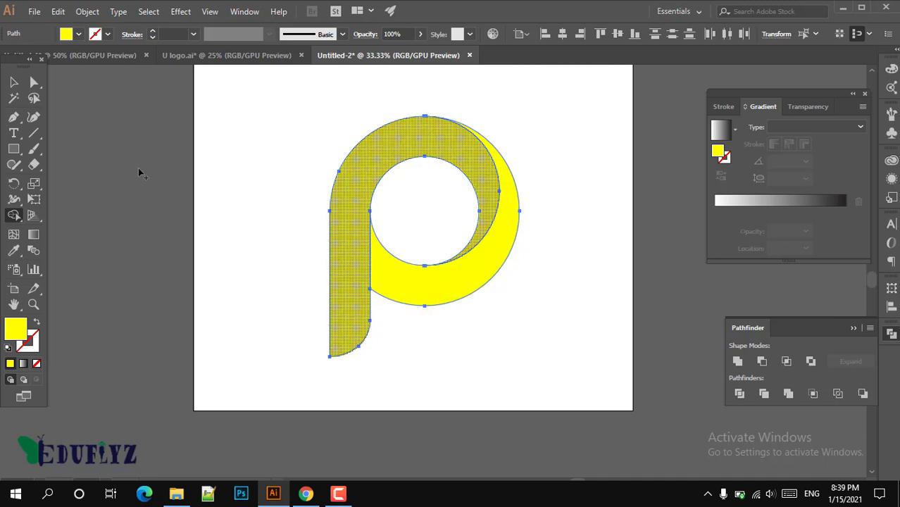
left_click(13, 82)
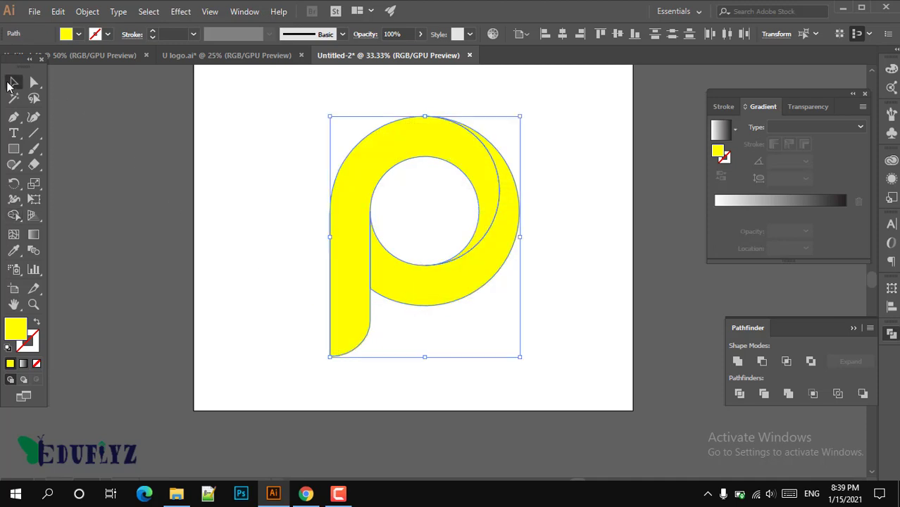
left_click(580, 315)
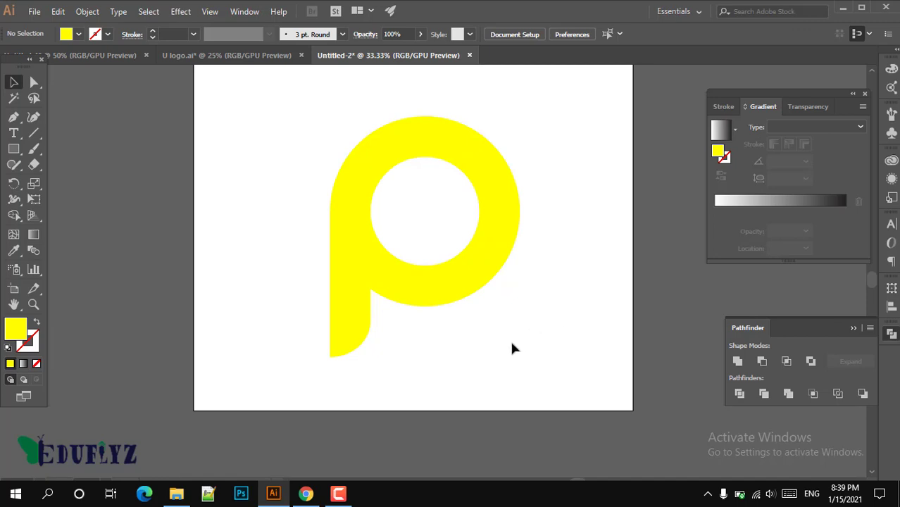
Move the crescent and the stem shape apart to check that they are separate pieces, and undo both moves.
left_click(468, 295)
left_click_drag(471, 282, 594, 347)
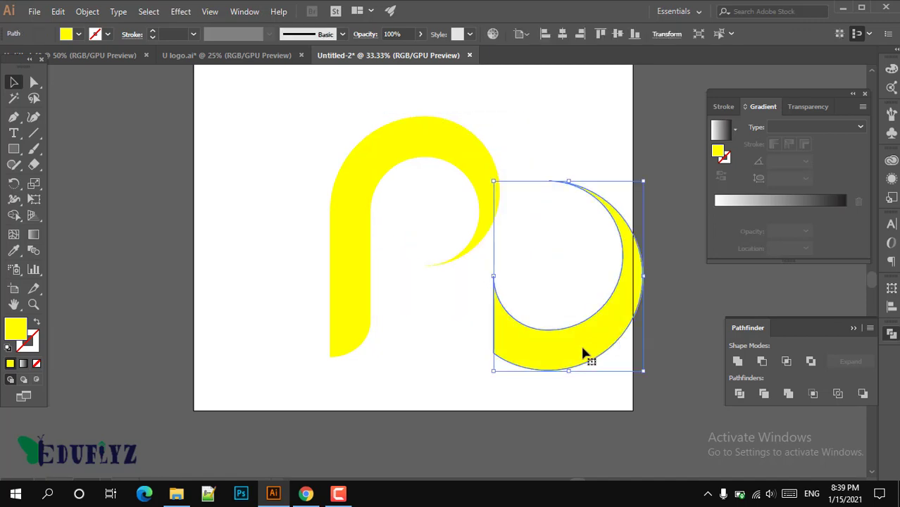
left_click_drag(360, 287, 307, 274)
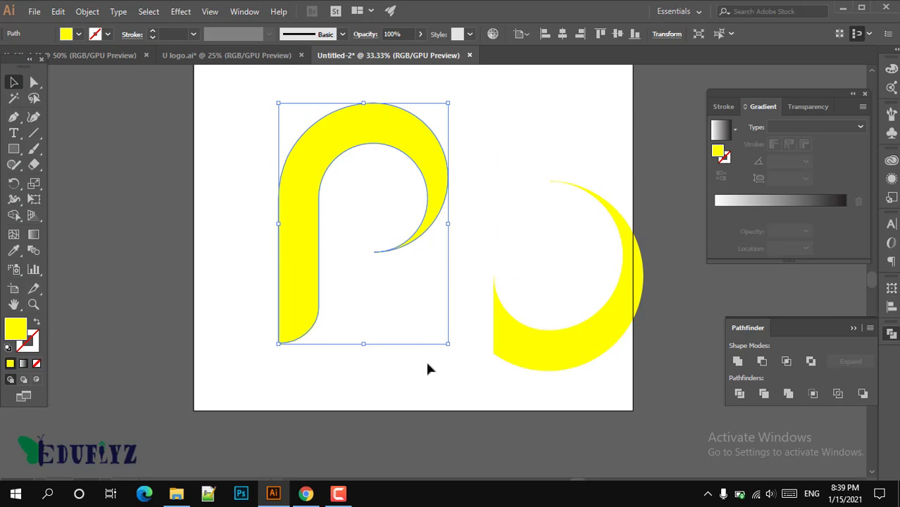
key("ctrl+z")
key("ctrl+z")
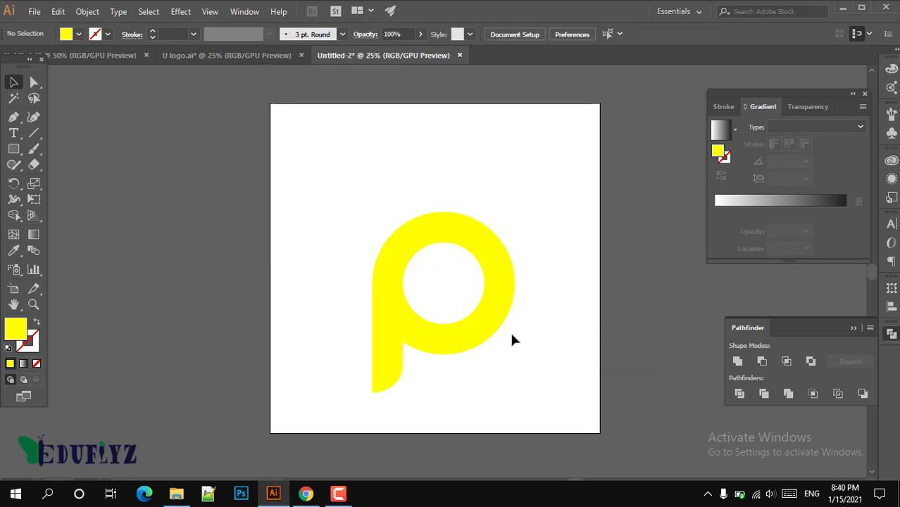
left_click(457, 339)
left_click(392, 342)
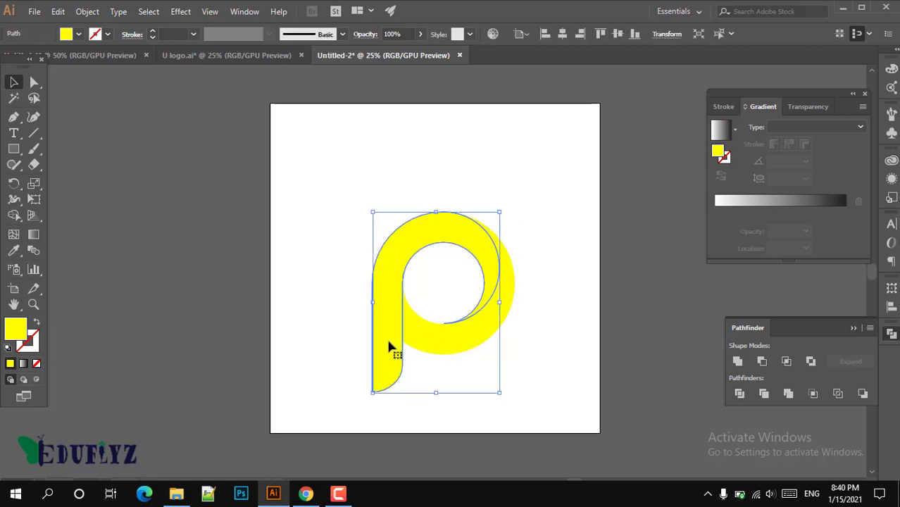
left_click(541, 341)
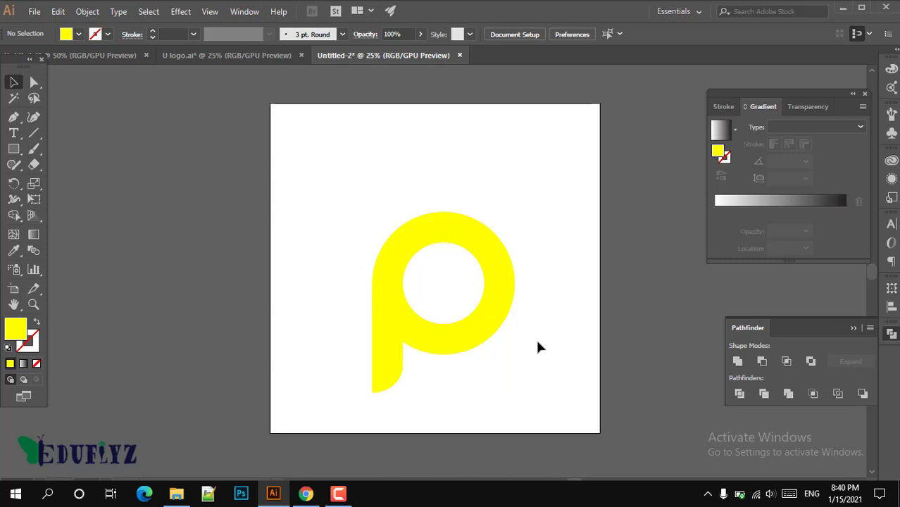
left_click(475, 343)
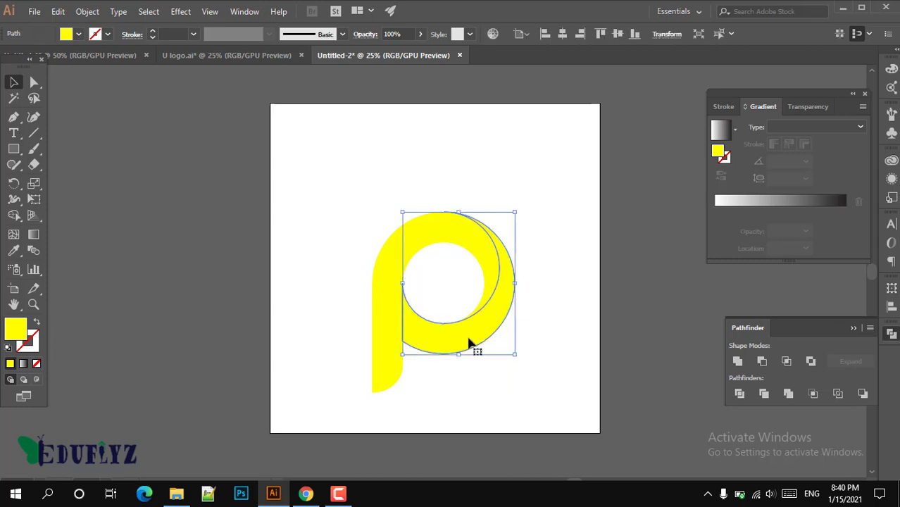
left_click(375, 346, "shift")
left_click(549, 333)
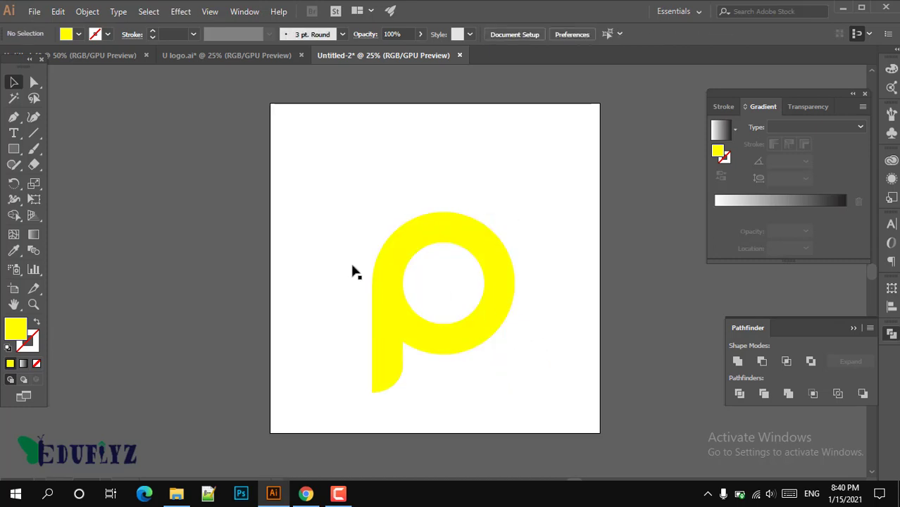
Bring the finished purple gradient P from the first open document into Untitled-2, placing it above and left of the yellow P.
left_click(88, 55)
left_click(386, 300)
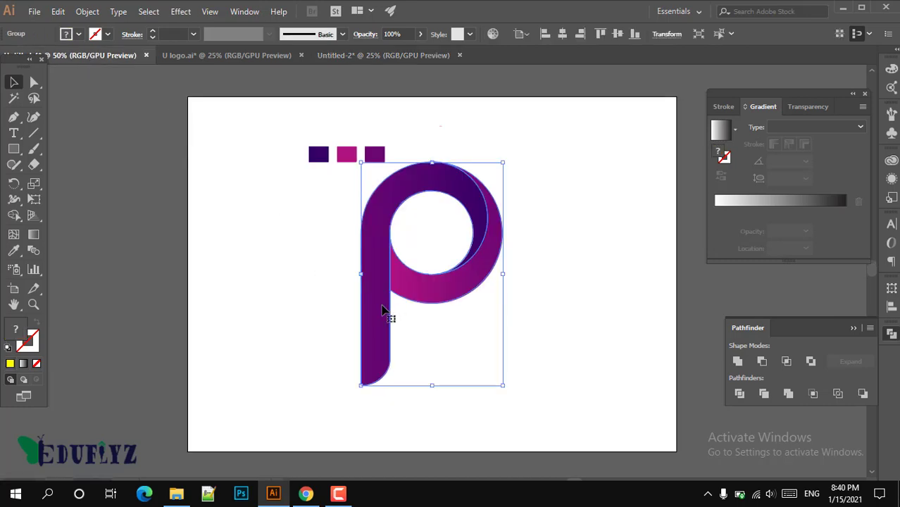
left_click_drag(382, 310, 358, 54)
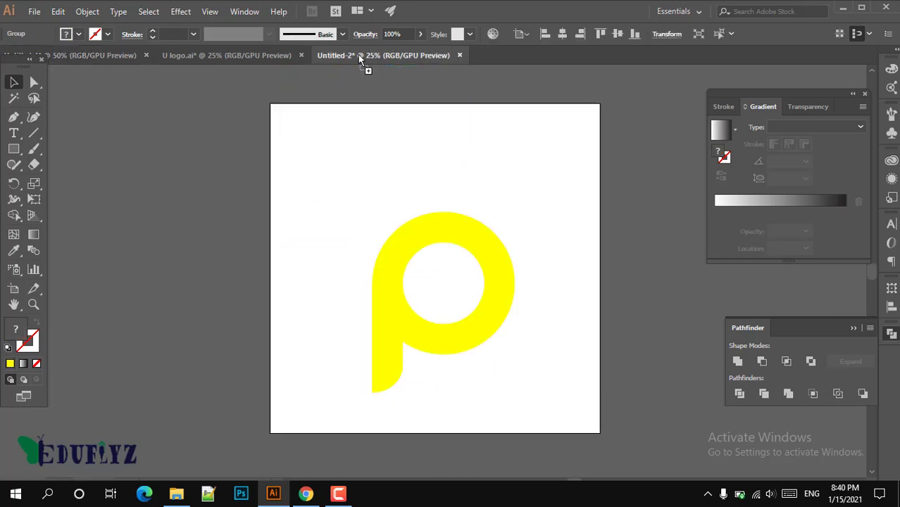
left_click_drag(328, 236, 344, 247)
left_click(538, 334)
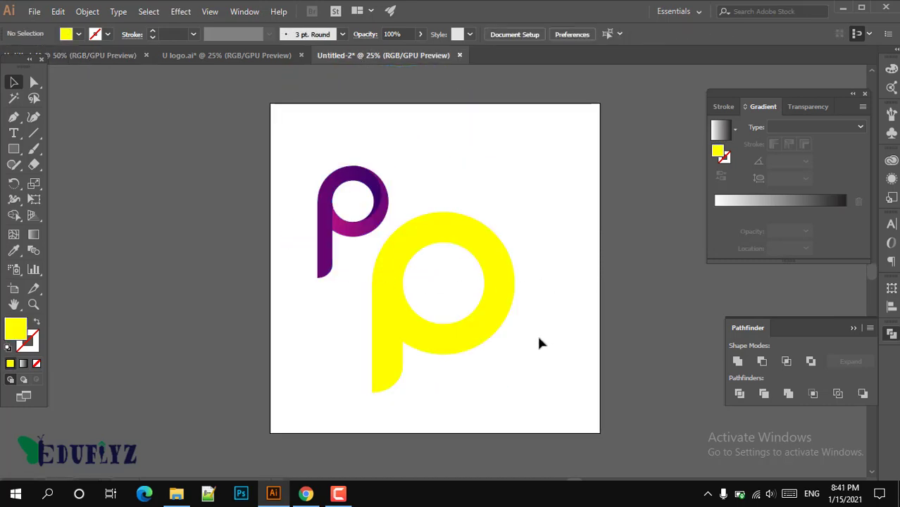
Fill the yellow lower-right crescent with the pink-to-purple gradient sampled from the small reference P's lower bowl.
left_click(497, 335)
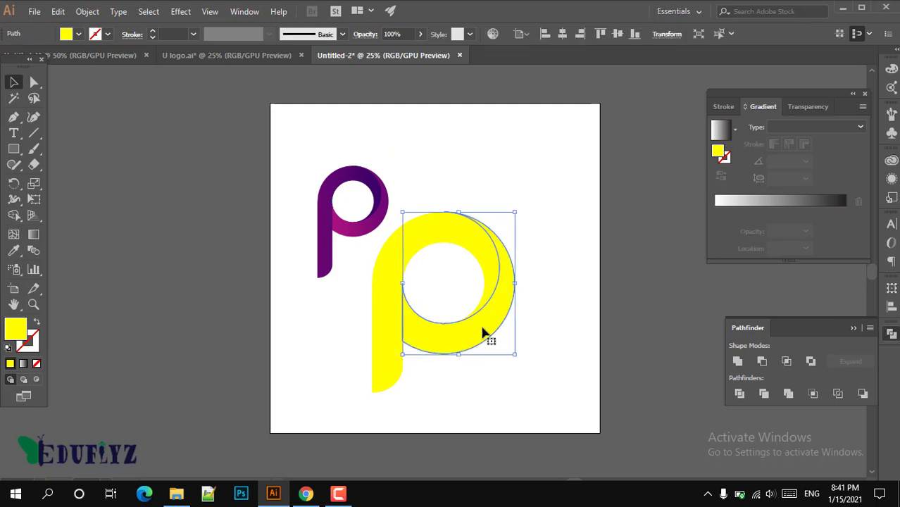
left_click(14, 250)
left_click(360, 224)
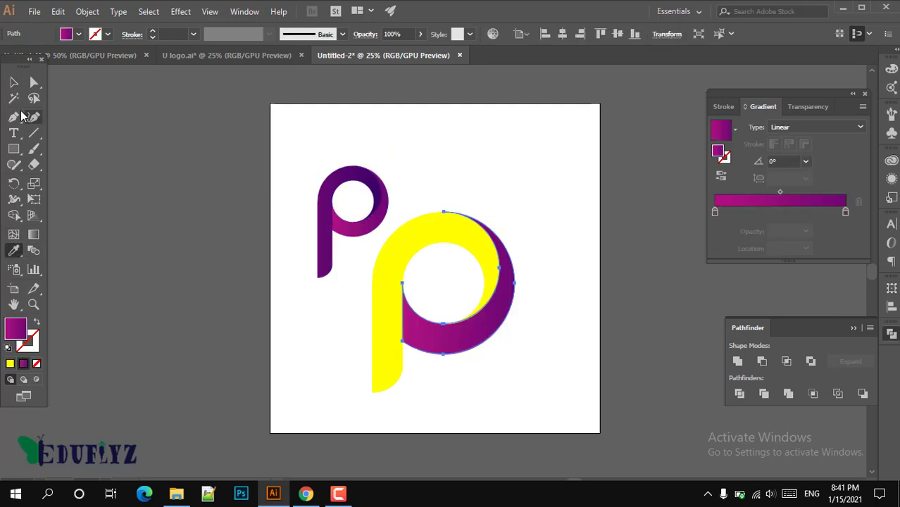
left_click(10, 85)
left_click(500, 182)
Fill the yellow stem-and-arch shape with the purple-to-dark-violet gradient sampled from the reference P's stem, and deselect it.
left_click(440, 237)
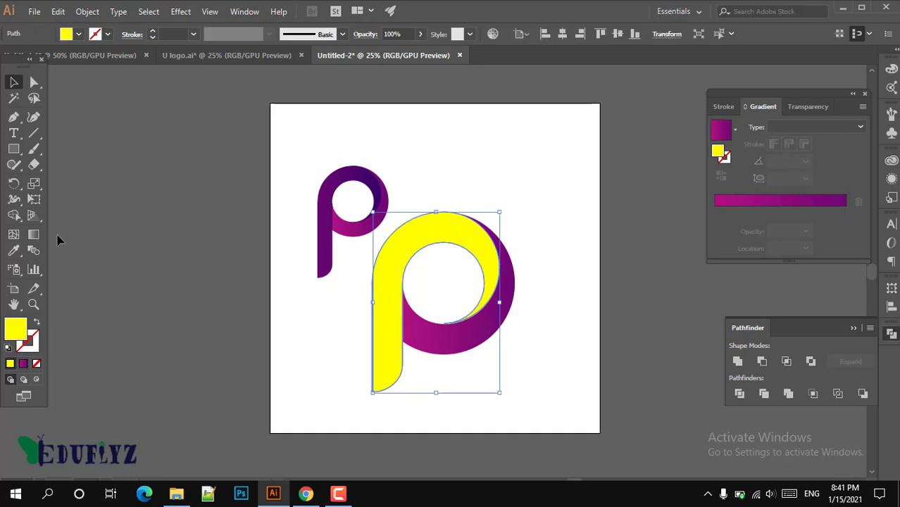
left_click(13, 250)
left_click(321, 186)
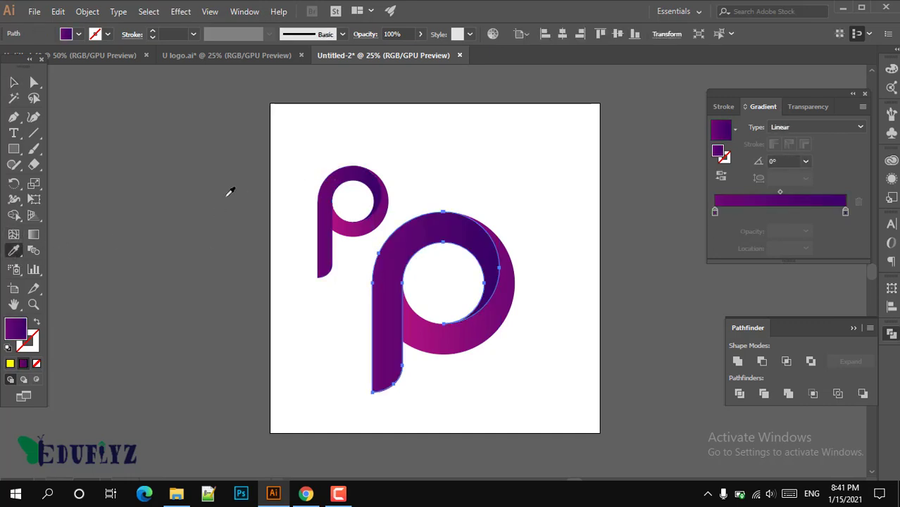
left_click(14, 82)
left_click(438, 150)
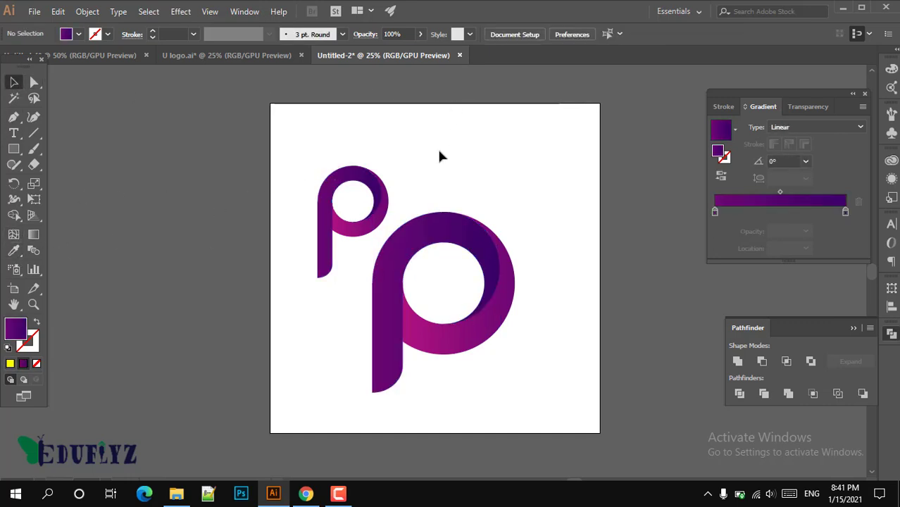
Delete the small reference P from the artboard.
left_click(379, 223)
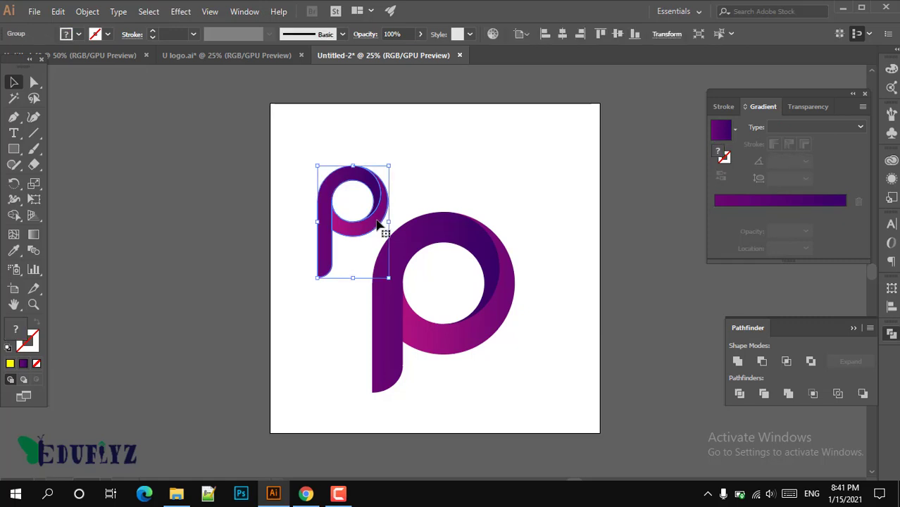
key("Delete")
scroll(516, 238, "up", 2)
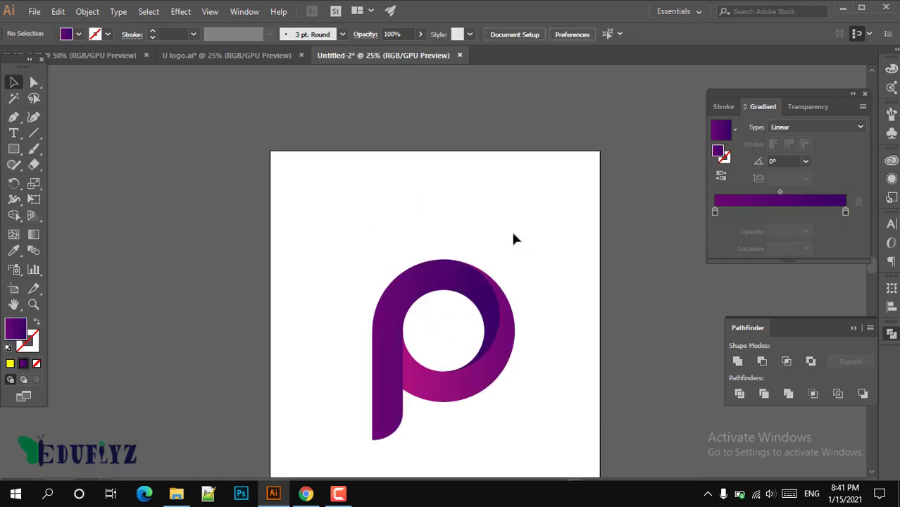
Group the two gradient shapes of the large P and deselect the group.
scroll(512, 237, "down", 1)
left_click_drag(344, 209, 564, 406)
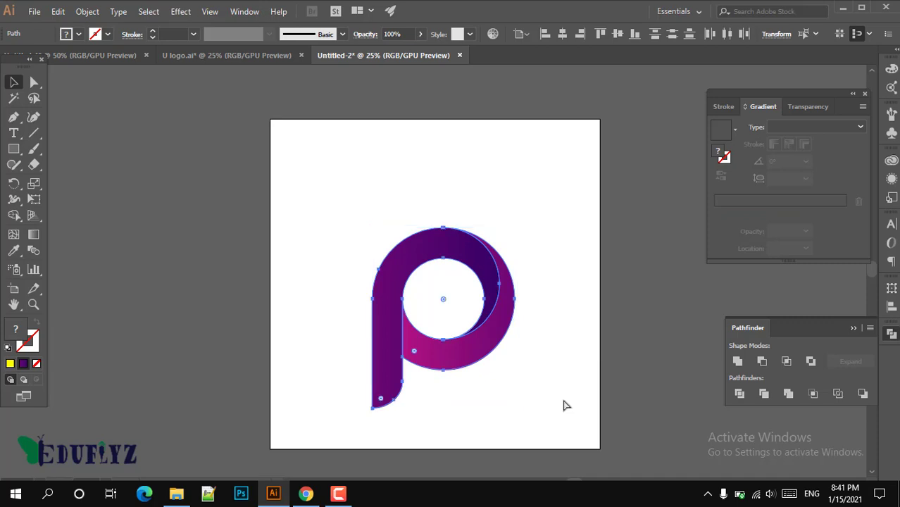
key("ctrl+g")
left_click(563, 400)
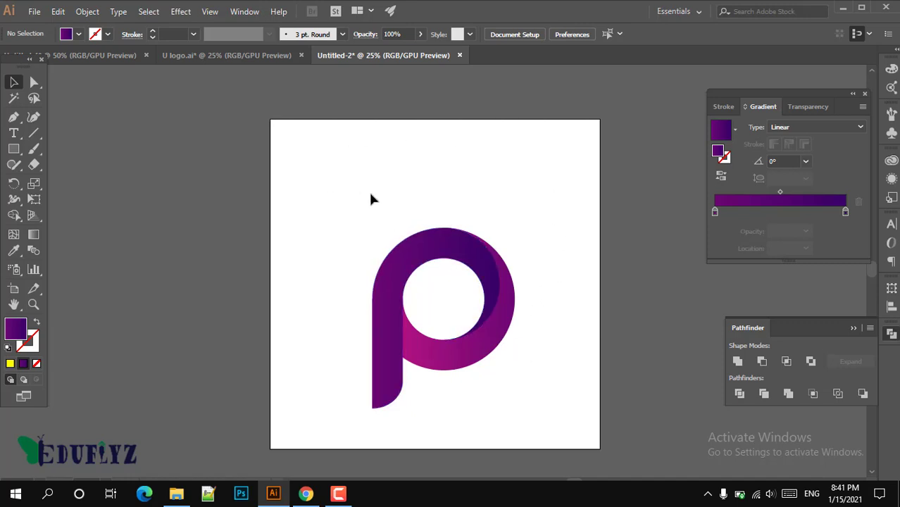
Centre the grouped P horizontally and vertically on the artboard using Align to Artboard, and deselect it.
left_click_drag(345, 201, 574, 385)
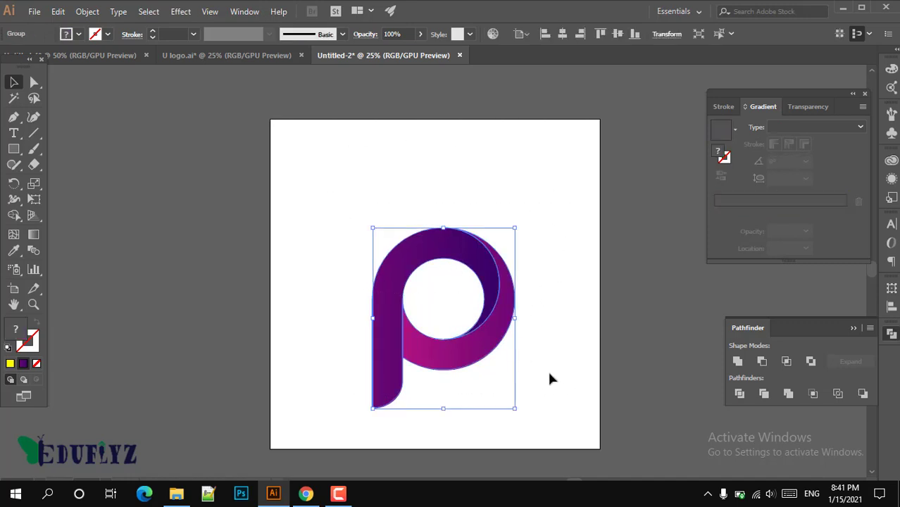
left_click(527, 35)
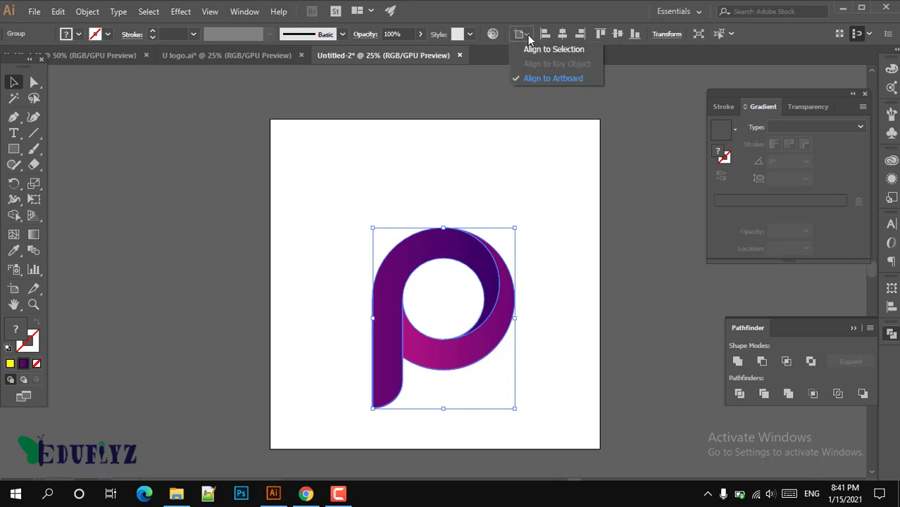
left_click(548, 79)
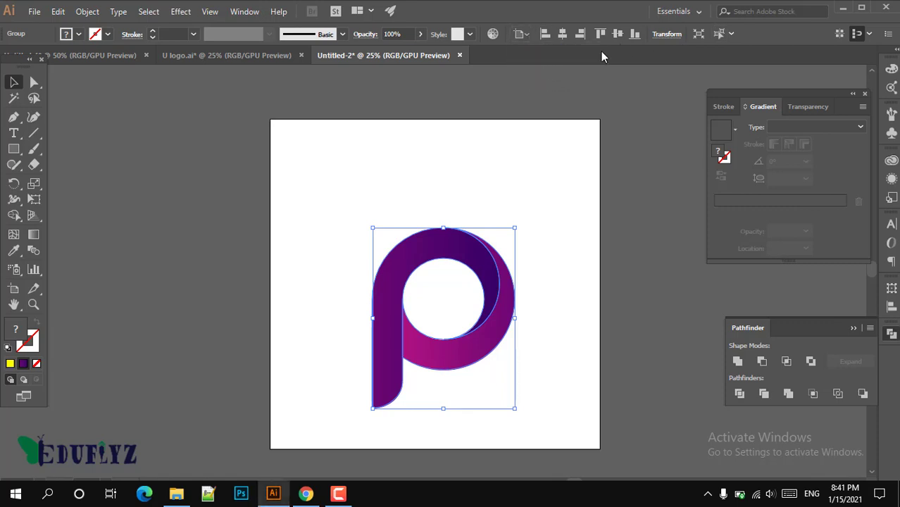
left_click(562, 35)
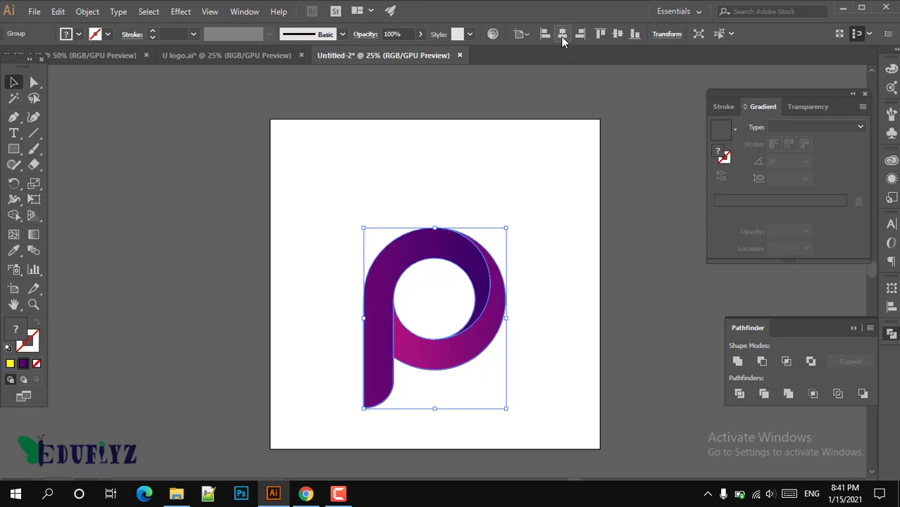
left_click(618, 34)
left_click(585, 189)
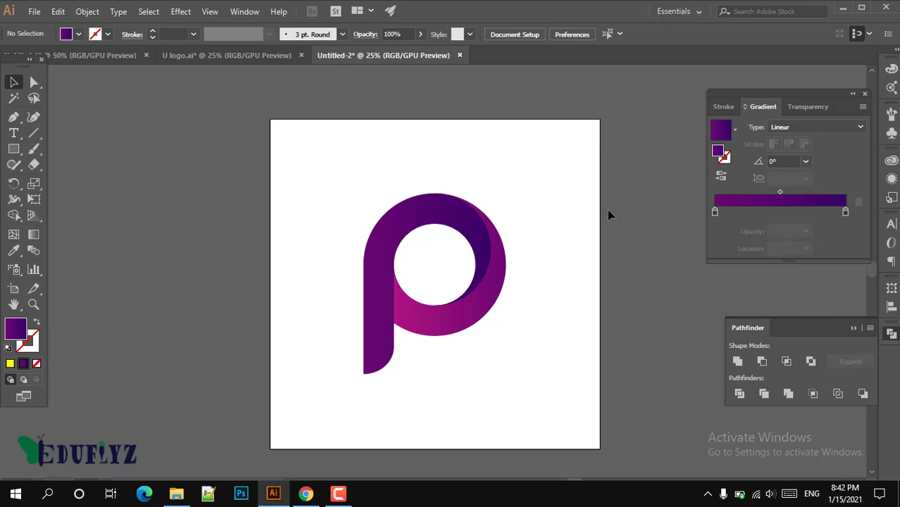
Switch to Chrome, search YouTube for "eduflyz" and open the EduFlyz channel.
left_click(306, 493)
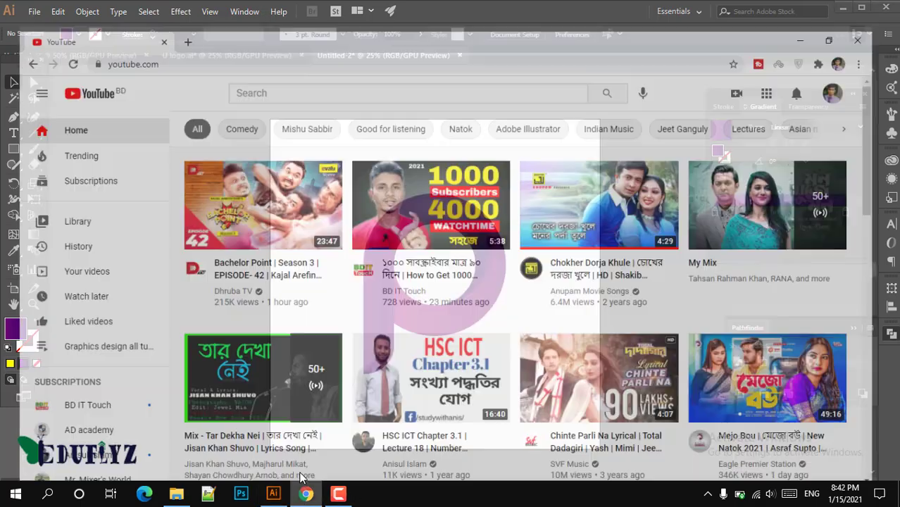
left_click(278, 64)
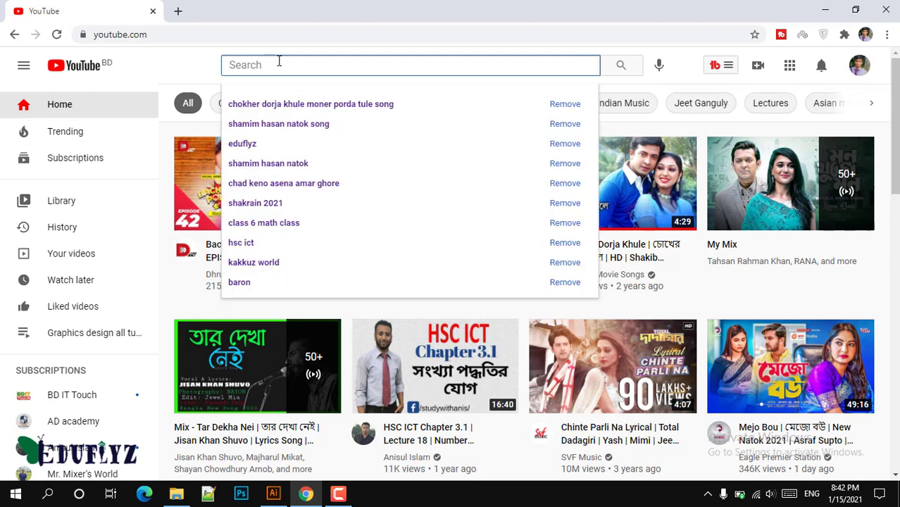
type("eduflyz")
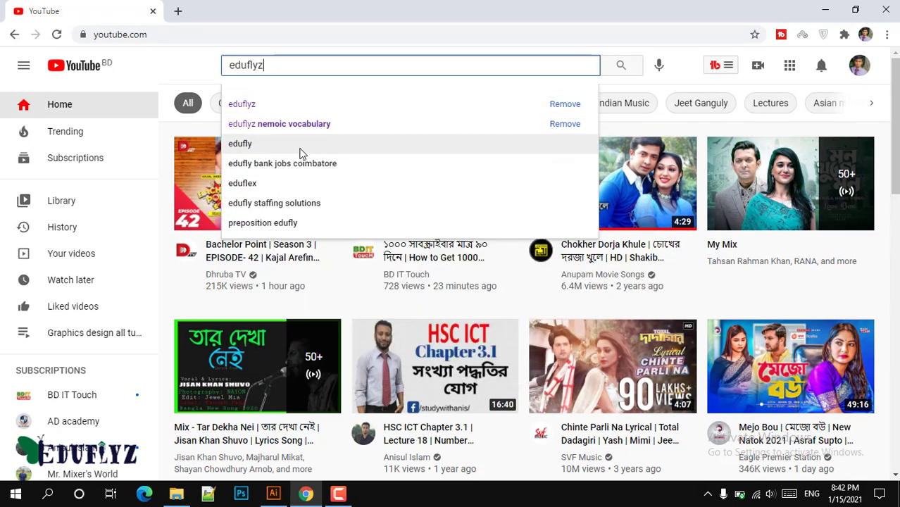
key("Return")
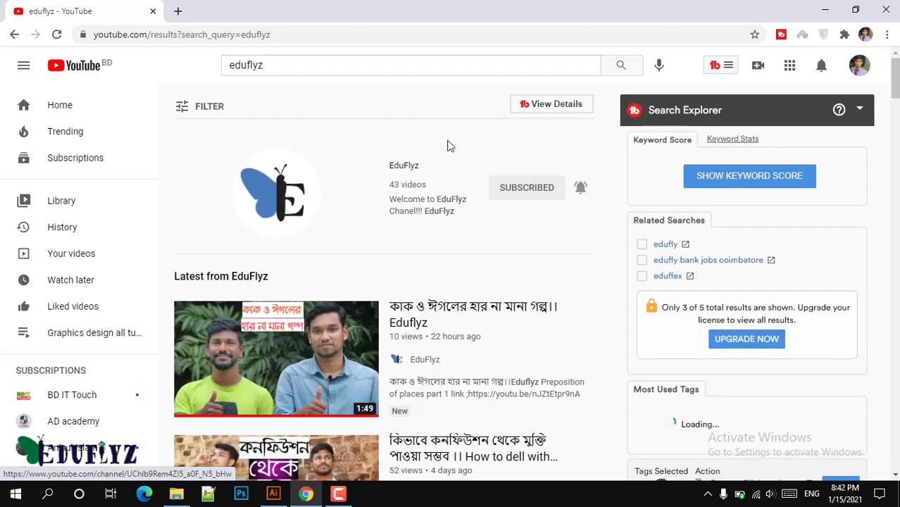
left_click(292, 195)
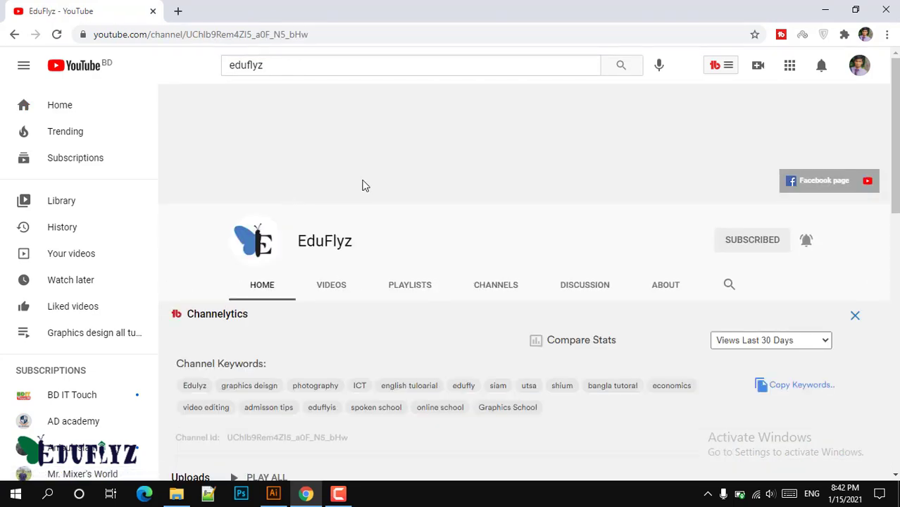
Open the "Graphics Design Bangla Tutorial" playlist from the channel's playlists and pause its first video.
scroll(454, 225, "down", 1)
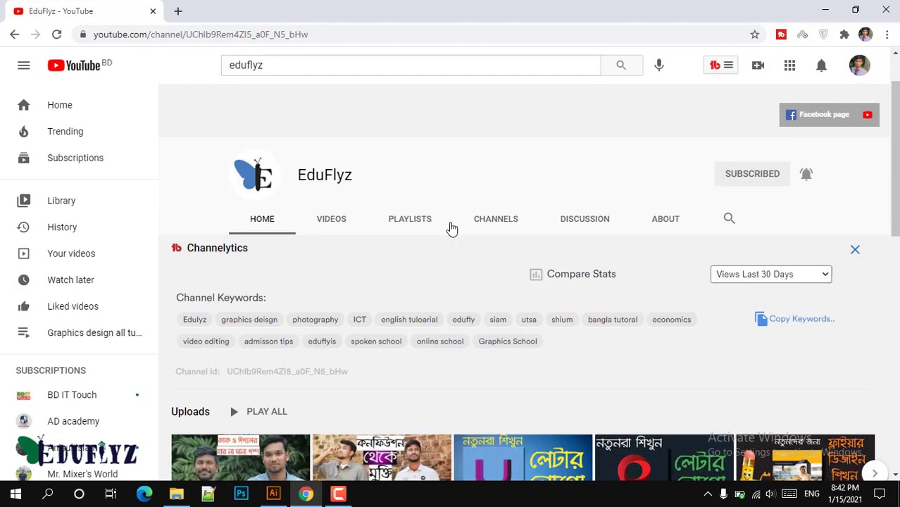
left_click(425, 226)
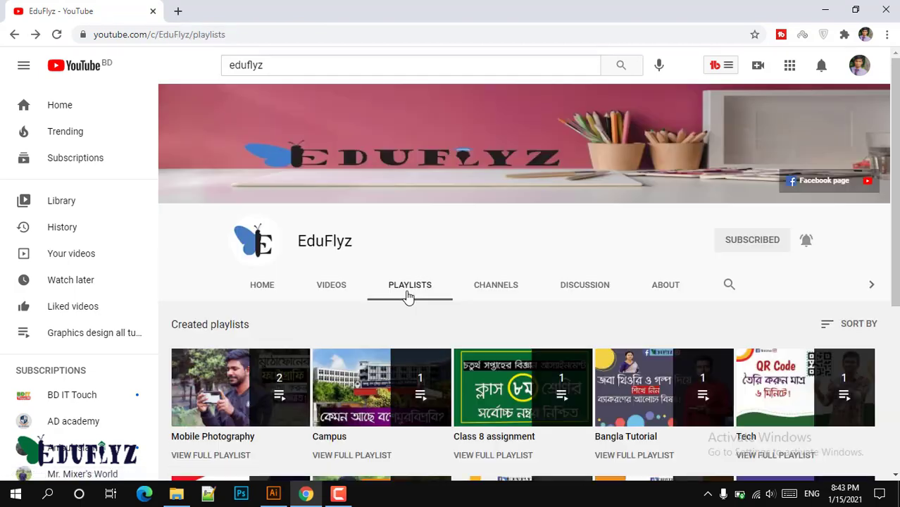
scroll(407, 296, "down", 4)
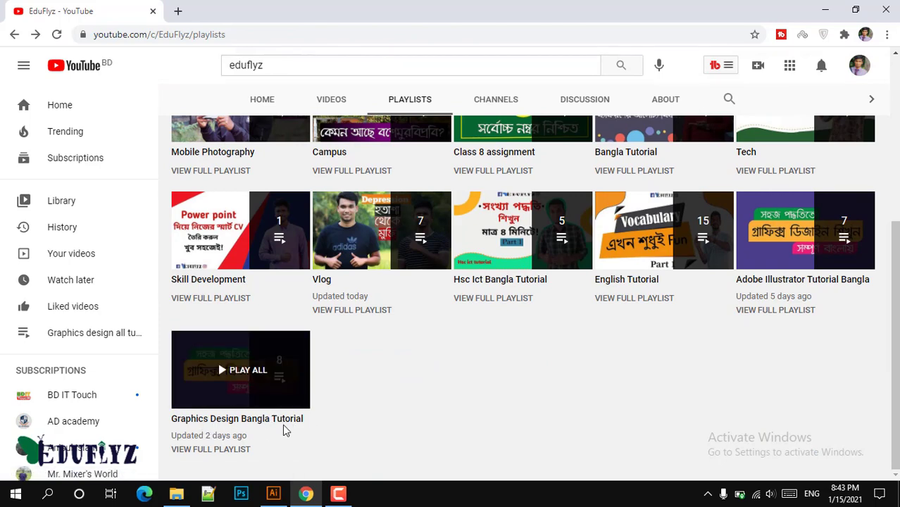
left_click(238, 382)
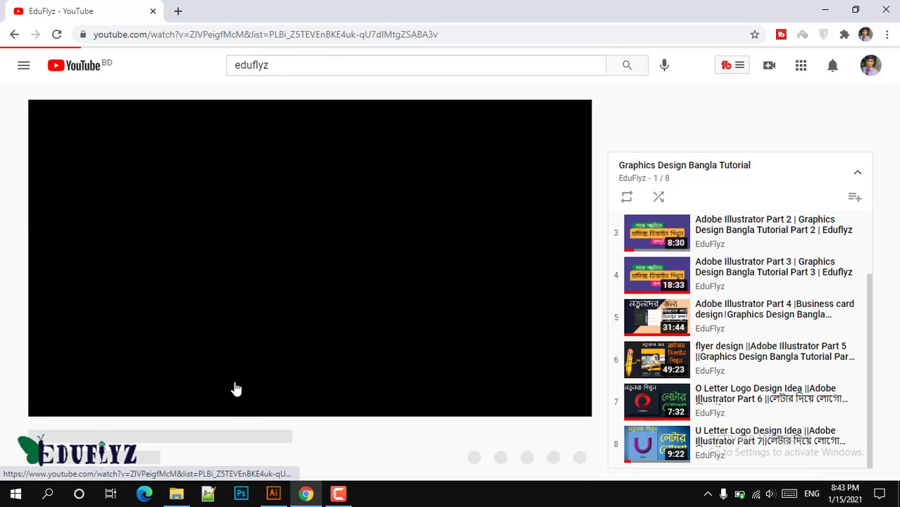
left_click(73, 403)
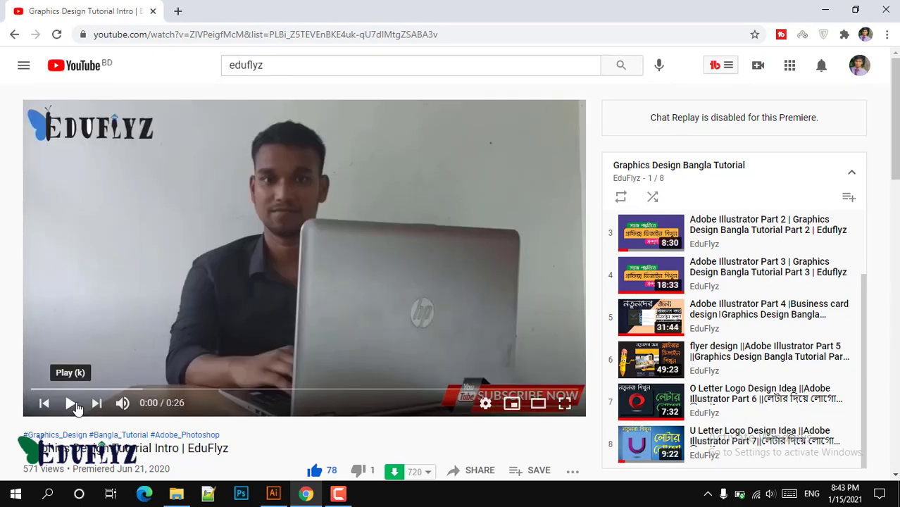